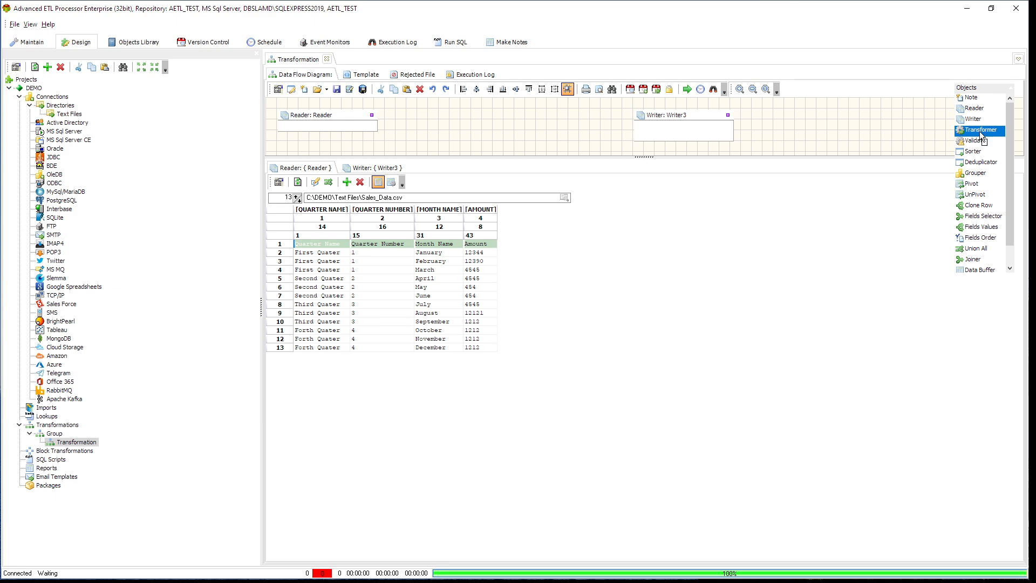
# - Add a Transformer between the Reader and Writer3 and link it to both objects
pyautogui.click(420, 113)
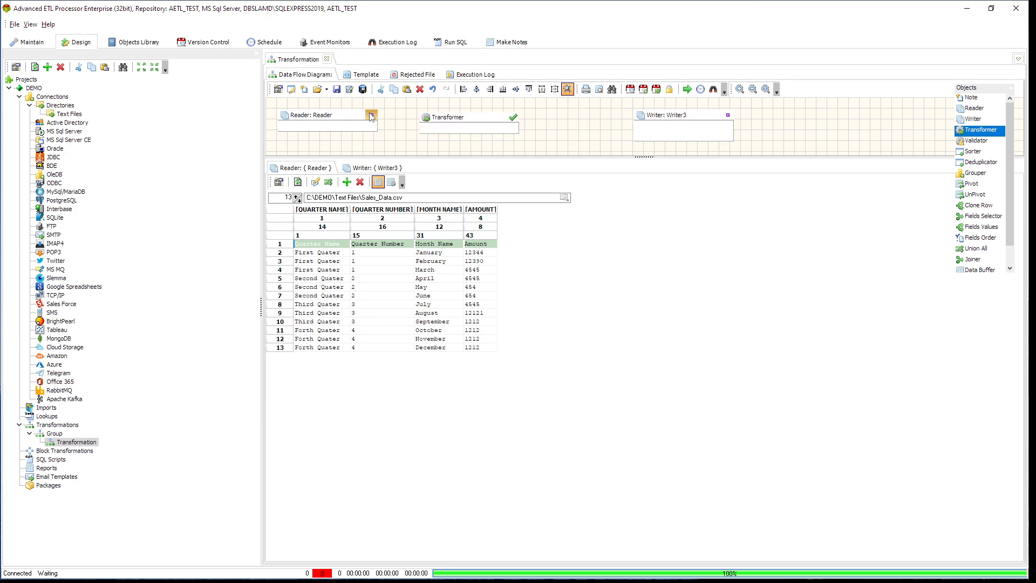
pyautogui.moveTo(426, 120); pyautogui.dragTo(426, 121)
pyautogui.moveTo(513, 118); pyautogui.dragTo(636, 113)
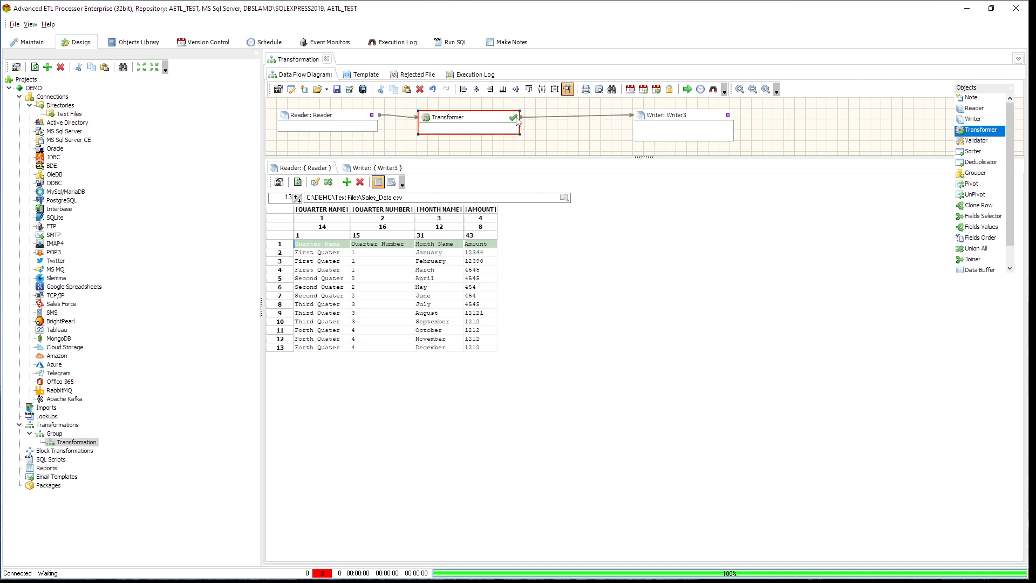
pyautogui.moveTo(483, 124); pyautogui.dragTo(492, 122)
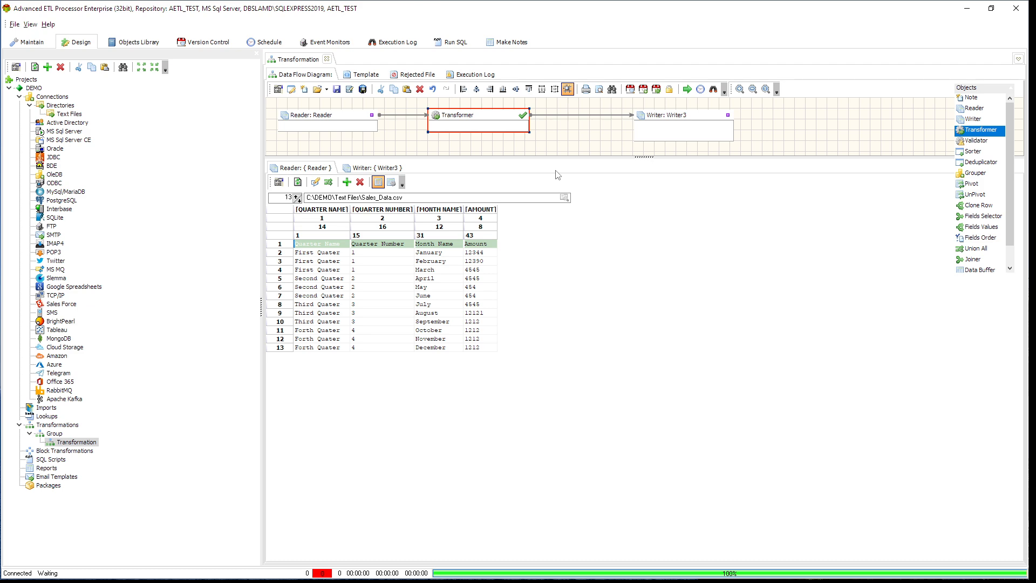
# - Open the Transformer's editor in a smaller window and examine its source fields and target fields
pyautogui.doubleClick(484, 121)
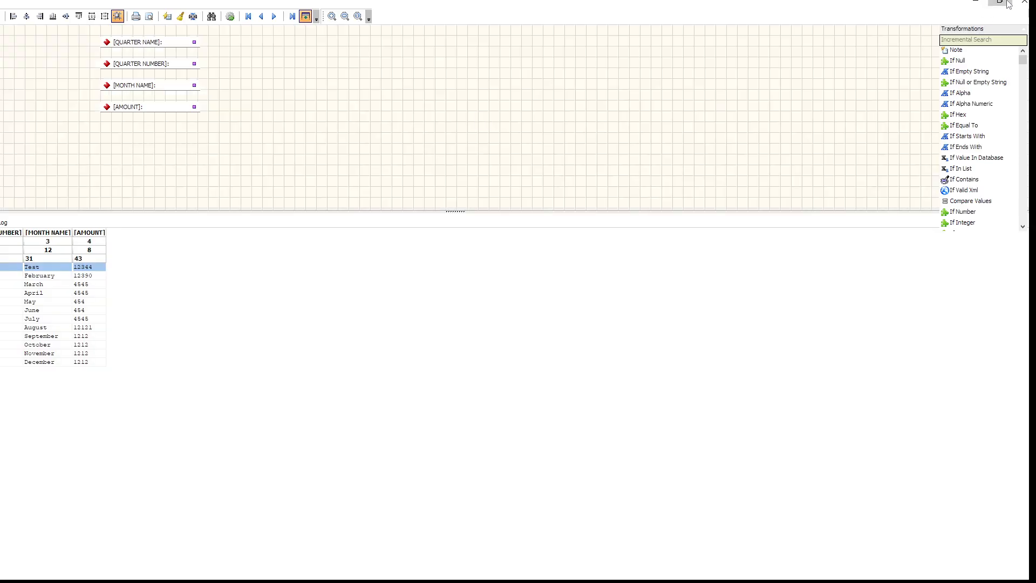
pyautogui.click(991, 6)
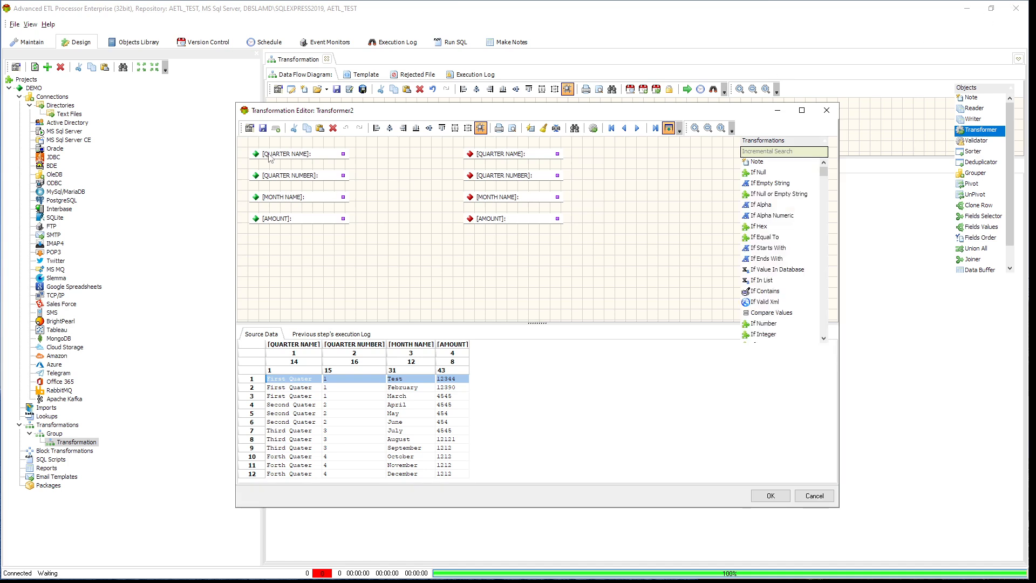
pyautogui.moveTo(243, 143); pyautogui.dragTo(381, 246)
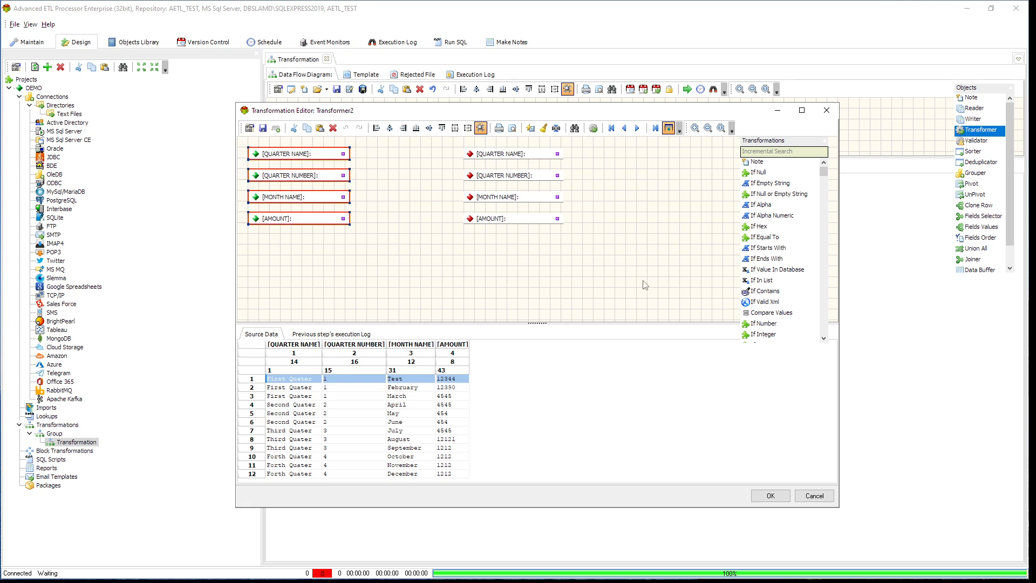
pyautogui.moveTo(452, 143); pyautogui.dragTo(618, 282)
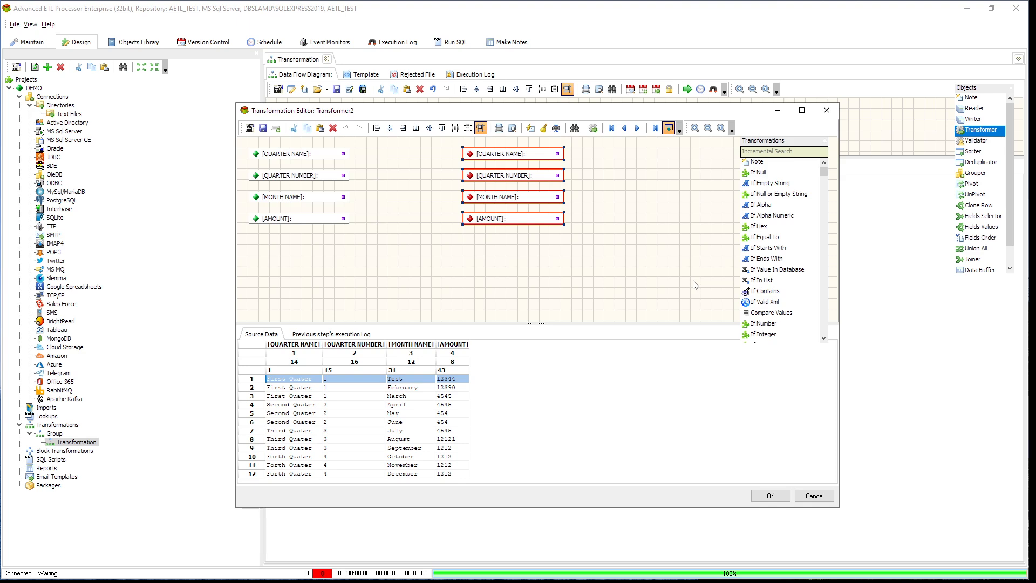
pyautogui.click(629, 218)
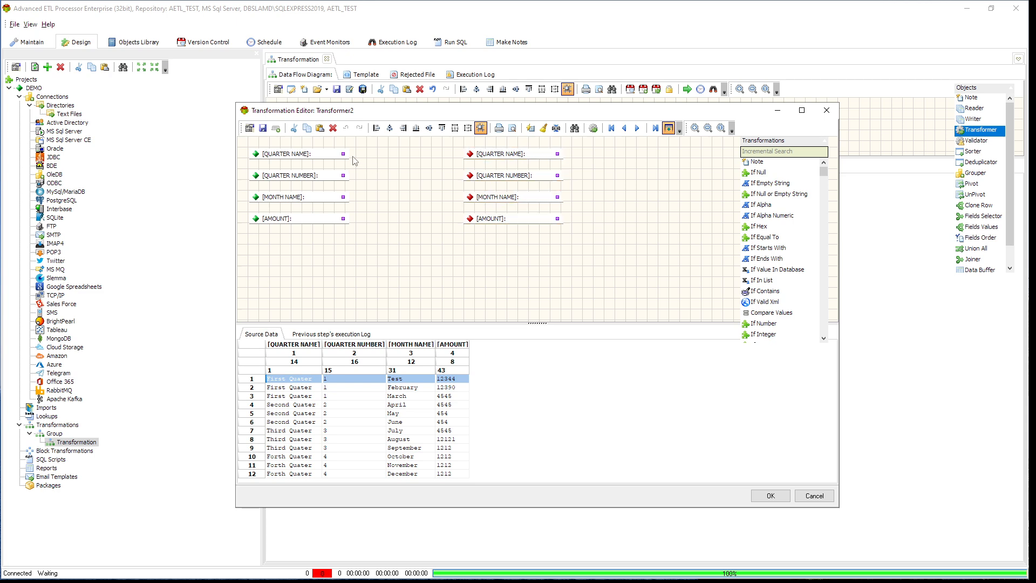
# - Link the source QUARTER NAME field to the target QUARTER NAME field and remove that link
pyautogui.moveTo(343, 156); pyautogui.dragTo(479, 162)
pyautogui.moveTo(367, 154); pyautogui.dragTo(465, 152)
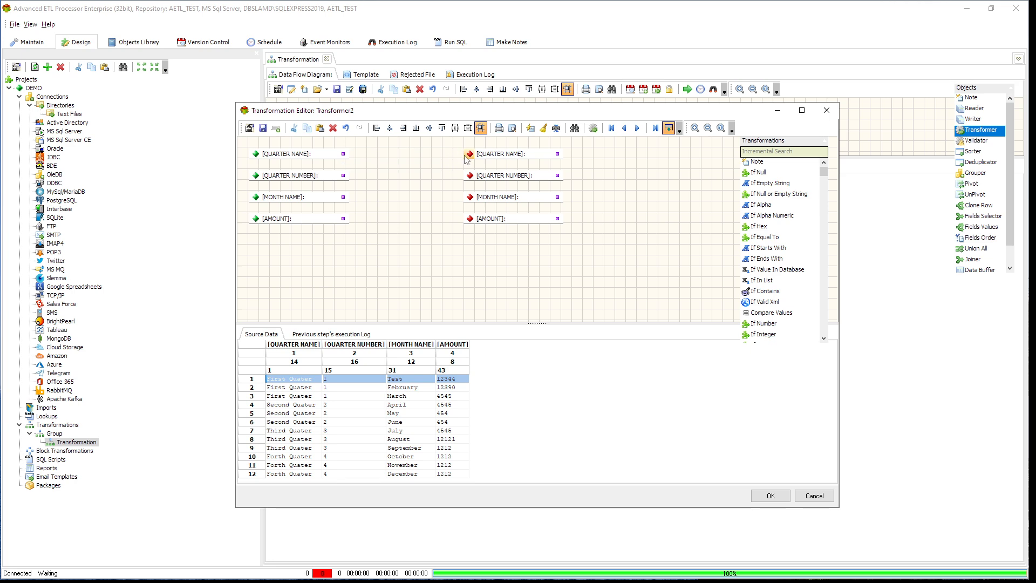
pyautogui.moveTo(344, 154); pyautogui.dragTo(471, 162)
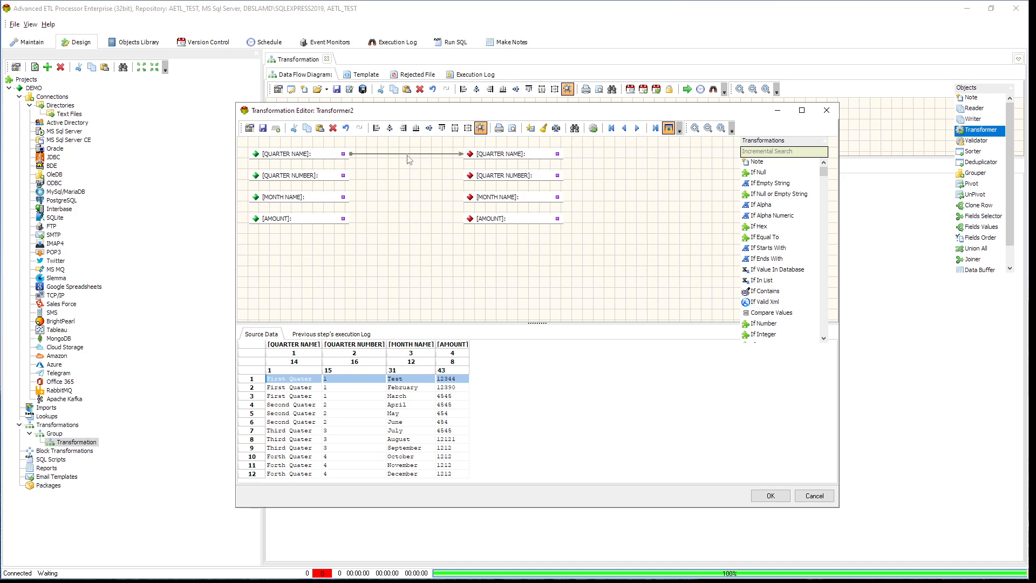
pyautogui.click(344, 155)
# - Auto-map all source fields to the target fields, matching by field names and deleting existing objects first
pyautogui.click(531, 129)
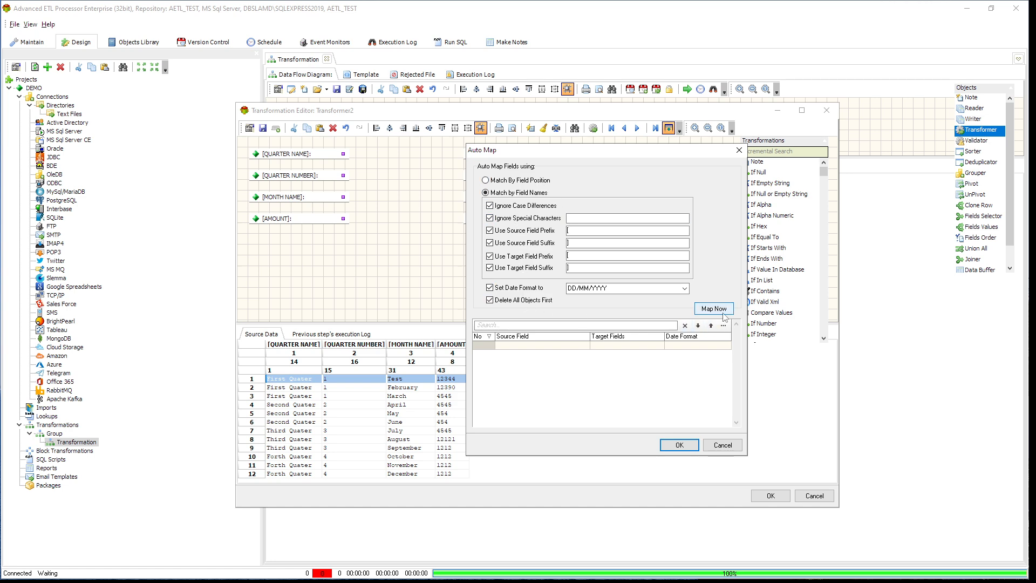
pyautogui.click(714, 309)
pyautogui.click(679, 445)
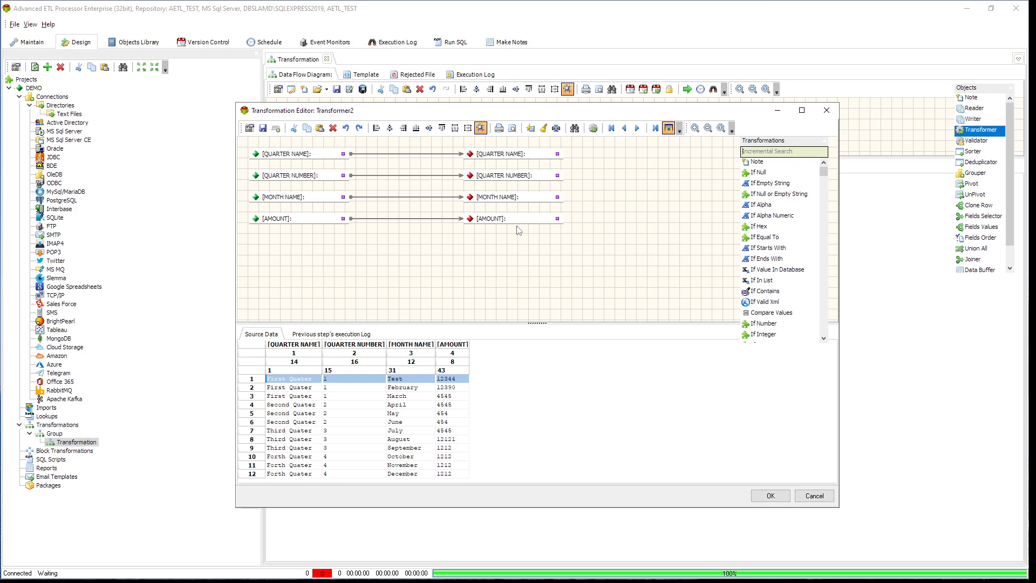
# - Find the Upper Case transformation and insert it into the mapping between the source and target MONTH NAME fields
pyautogui.click(312, 201)
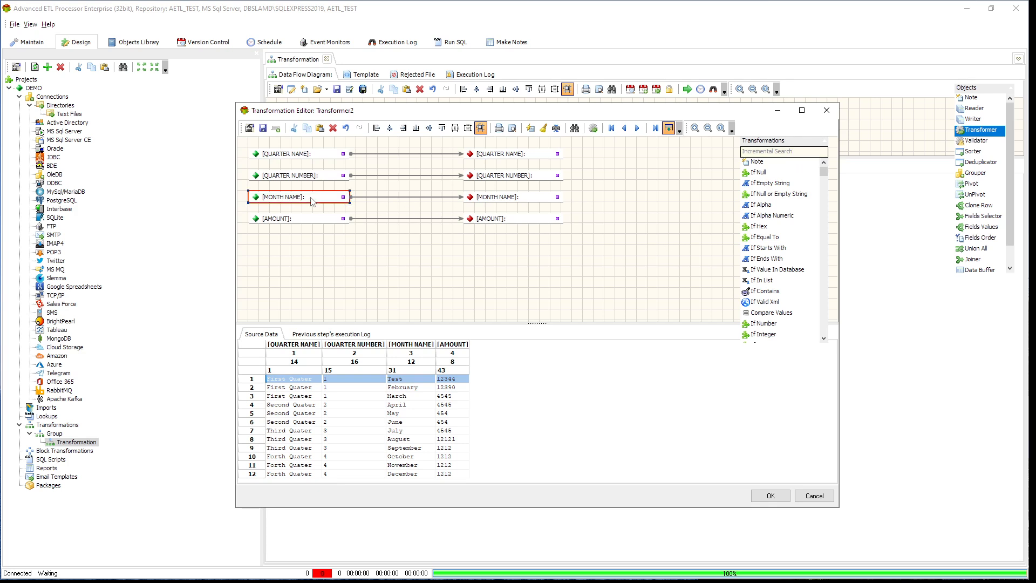
pyautogui.click(774, 152)
pyautogui.write('upper')
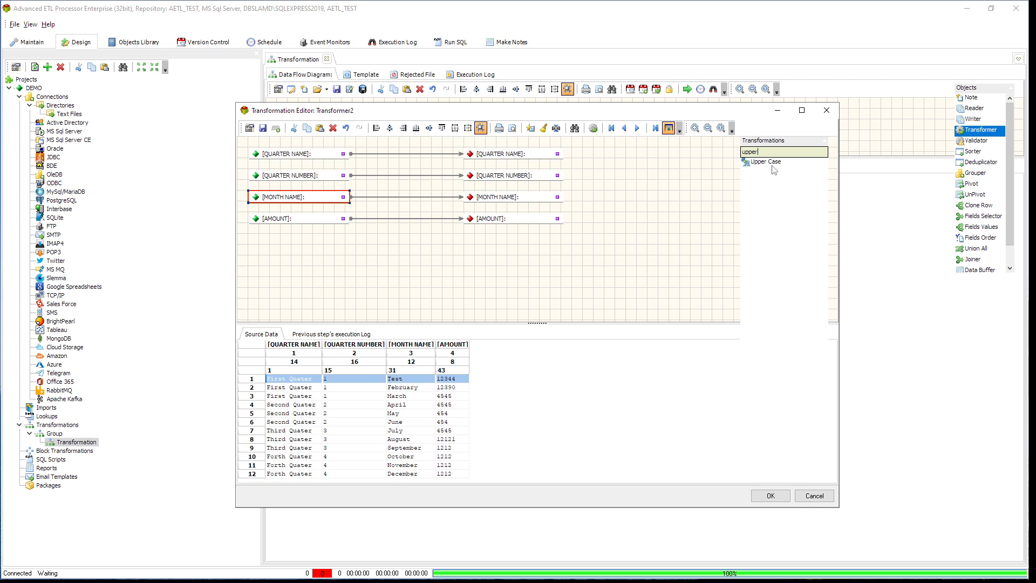
pyautogui.click(771, 163)
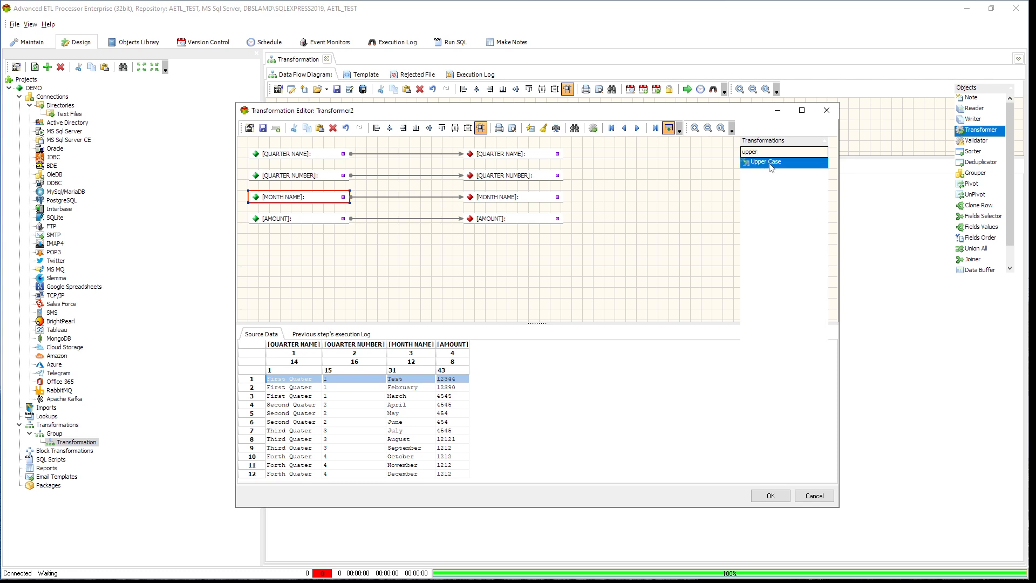
pyautogui.click(365, 193)
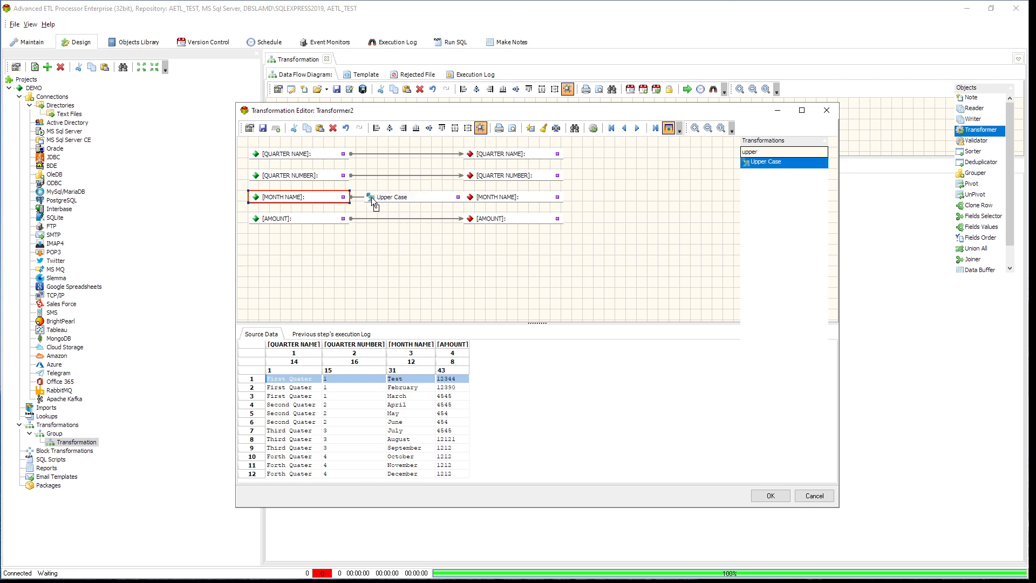
pyautogui.click(374, 201)
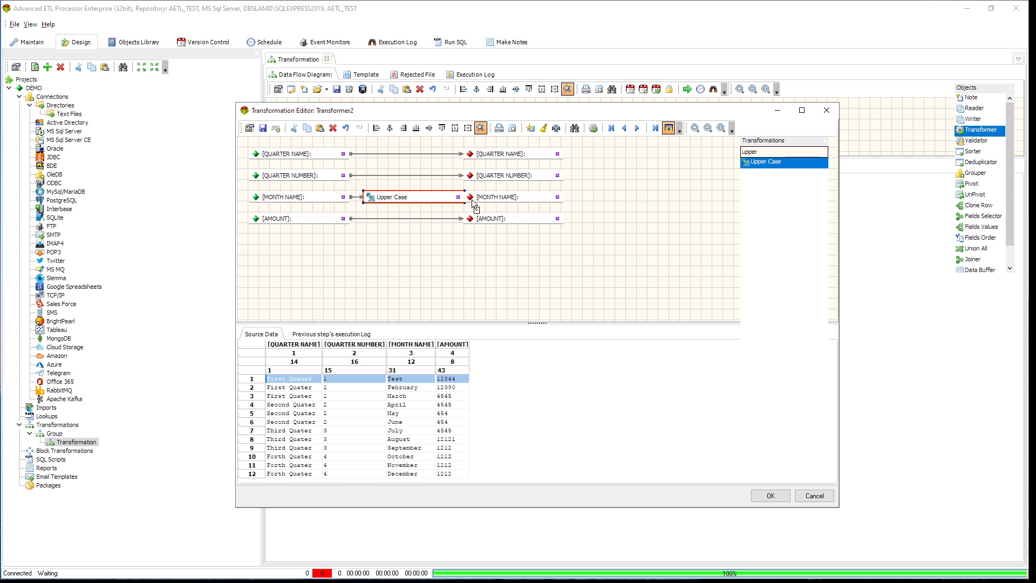
pyautogui.moveTo(442, 200); pyautogui.dragTo(436, 201)
# - Preview the transformation results for several source rows, including the May row and the first row
pyautogui.click(593, 129)
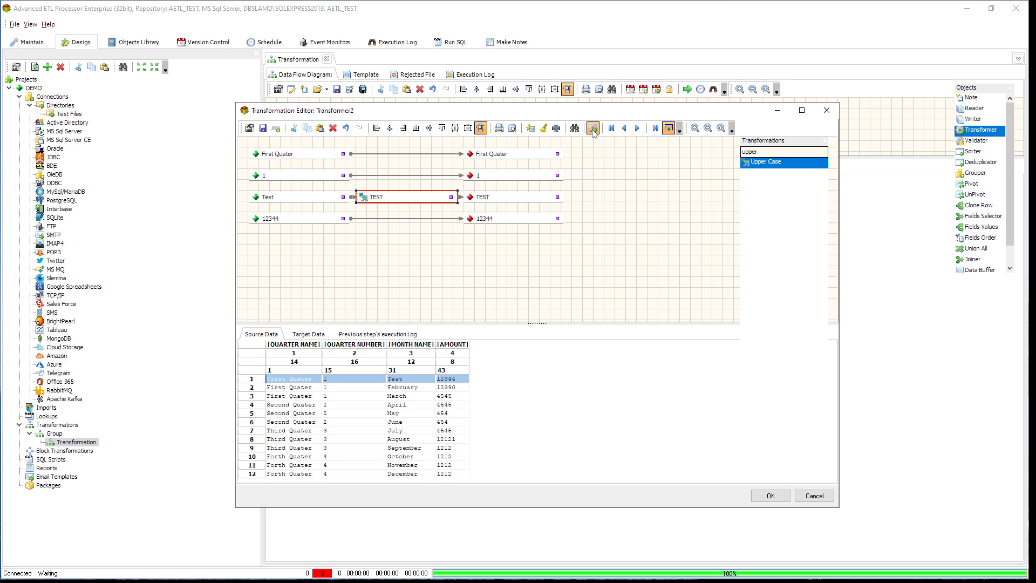
pyautogui.click(422, 414)
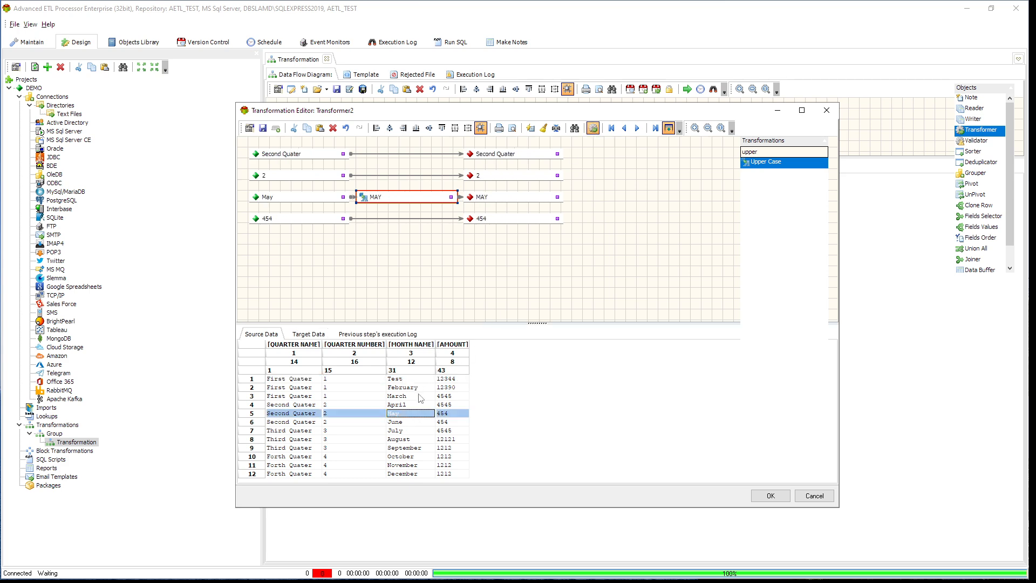
pyautogui.click(421, 398)
pyautogui.click(423, 384)
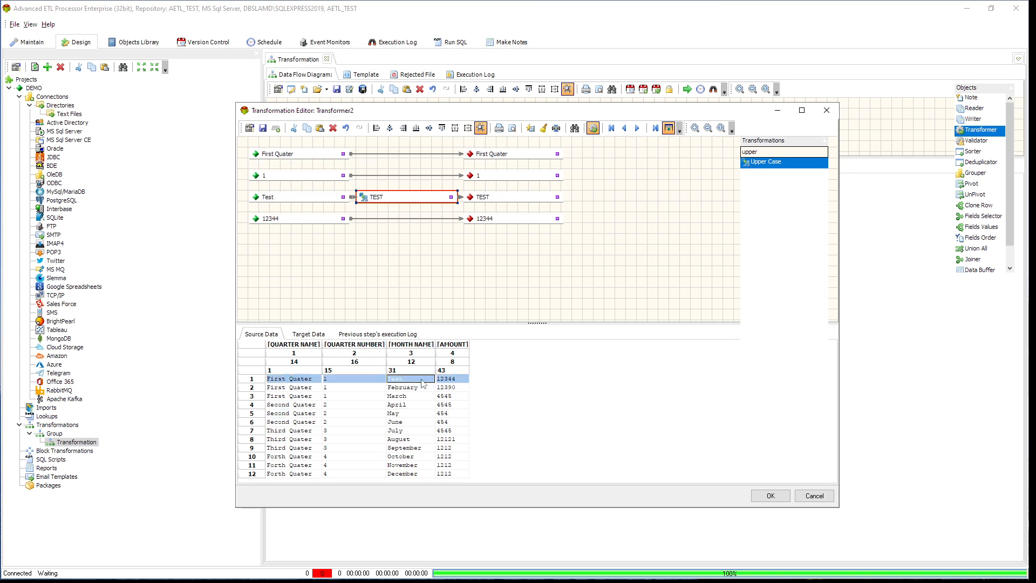
# - Set the first source row's MONTH NAME value to Data to test the upper-case conversion
pyautogui.click(423, 383)
pyautogui.write('Data')
pyautogui.press('Return')
# - Create a new transformation tab named Test and show its empty canvas
pyautogui.click(274, 131)
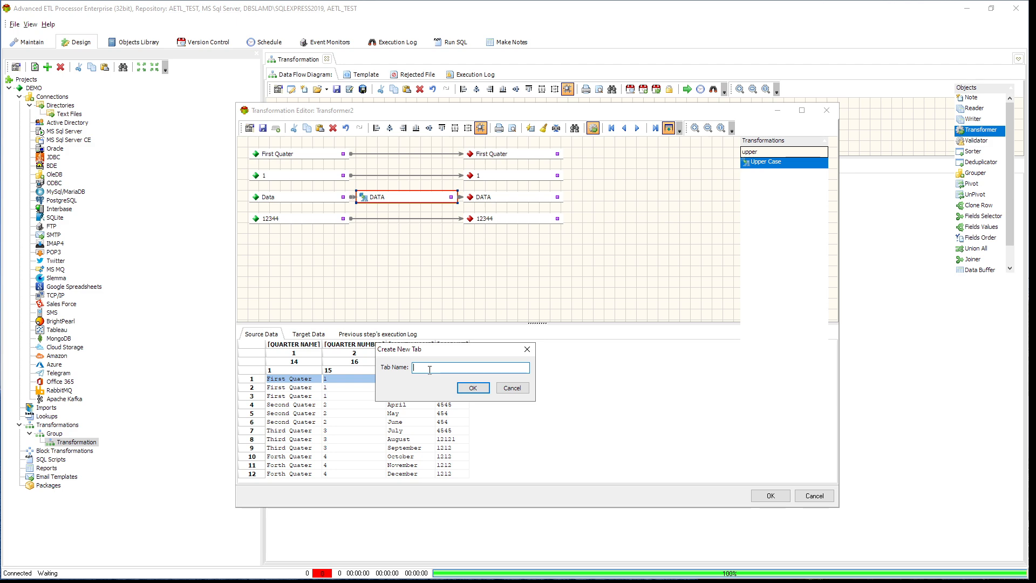
pyautogui.write('Test')
pyautogui.click(475, 389)
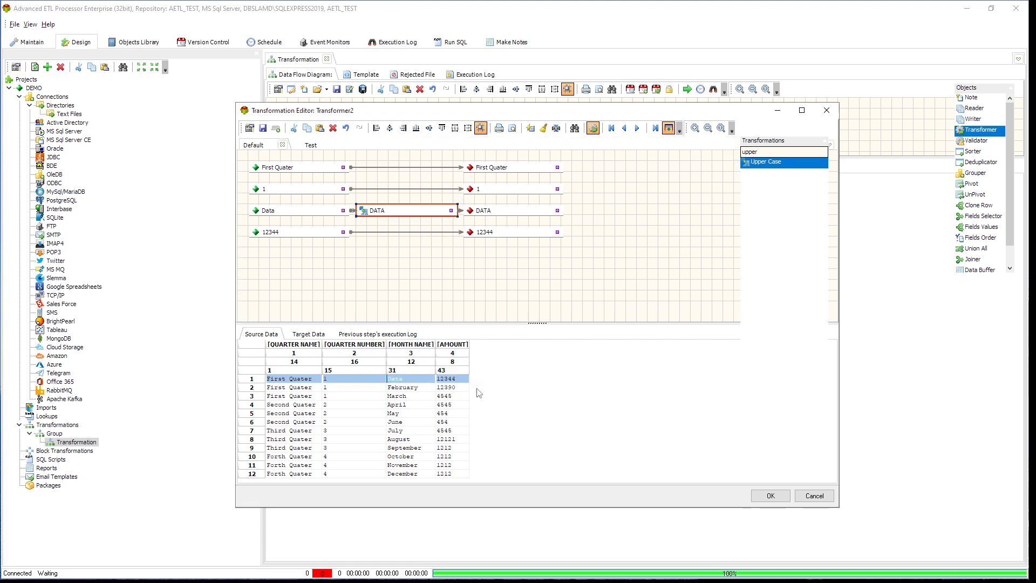
pyautogui.click(312, 145)
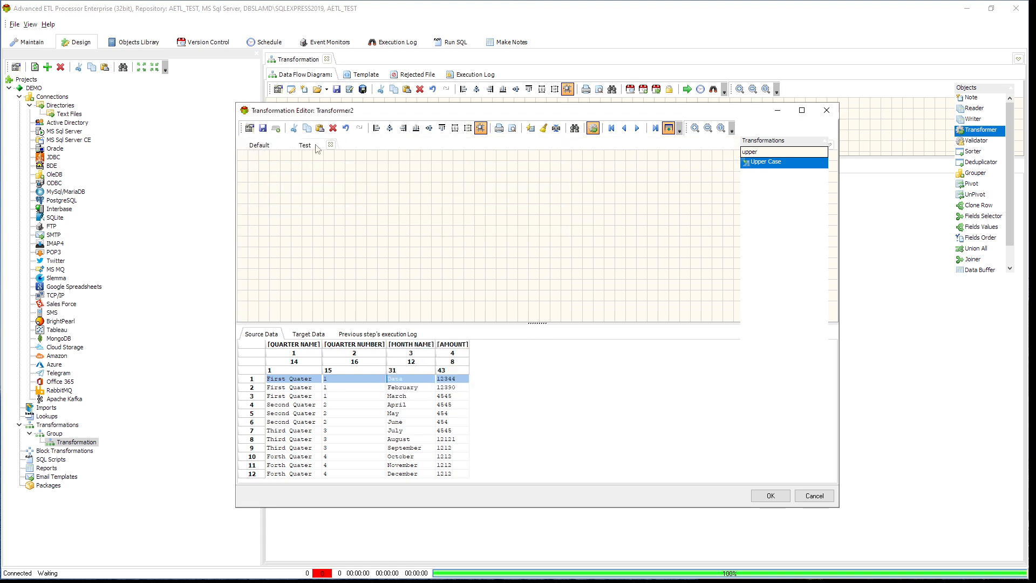
# - Move the linked source and target AMOUNT fields from the Default tab to the Test tab and view them there
pyautogui.click(262, 147)
pyautogui.moveTo(603, 253); pyautogui.dragTo(243, 228)
pyautogui.rightClick(290, 232)
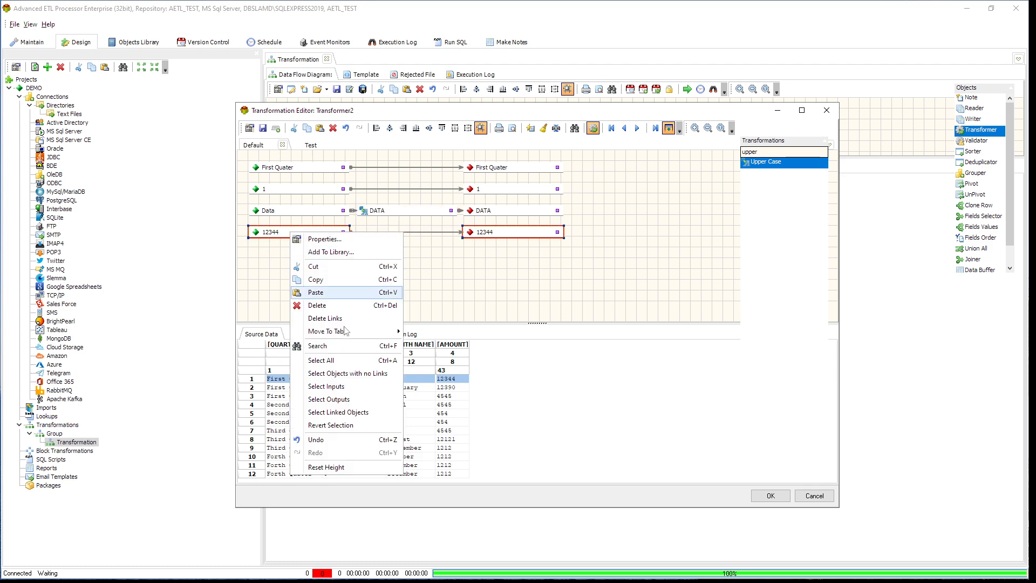
pyautogui.moveTo(380, 332)
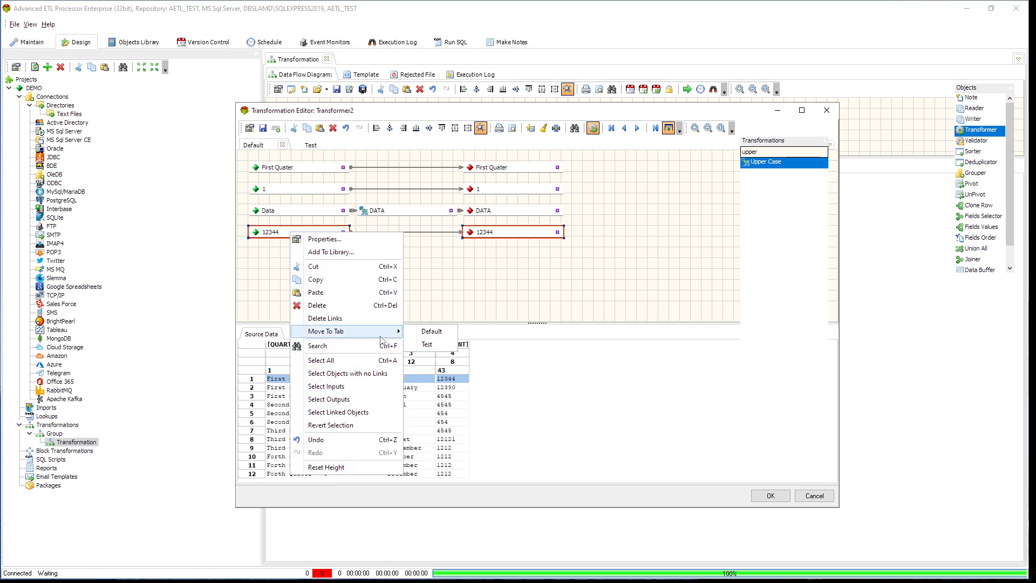
pyautogui.click(427, 345)
pyautogui.click(316, 147)
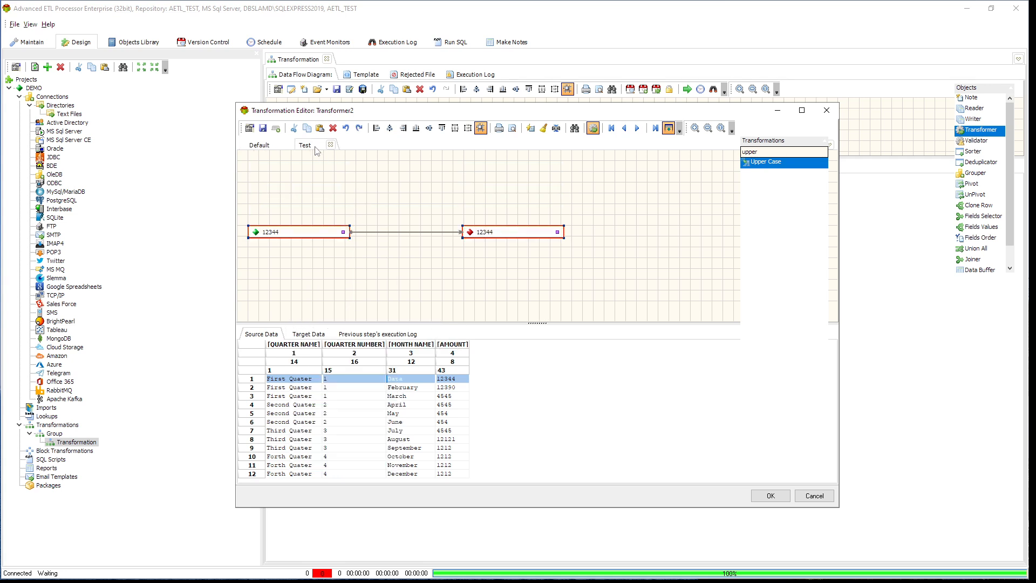
pyautogui.click(438, 215)
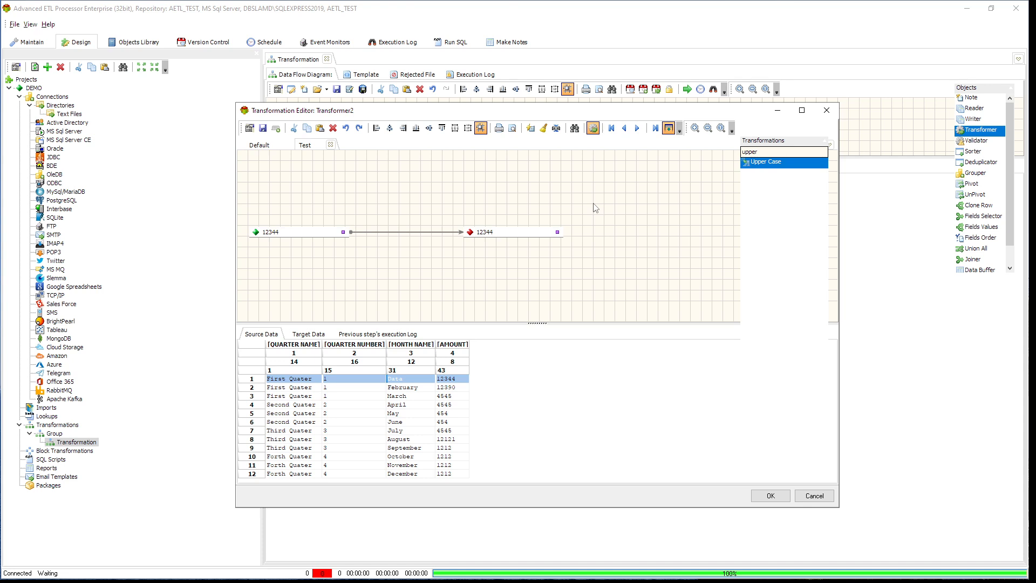
# - Move the linked AMOUNT fields back to the Default tab, remove the Test tab and accept the transformation
pyautogui.click(330, 144)
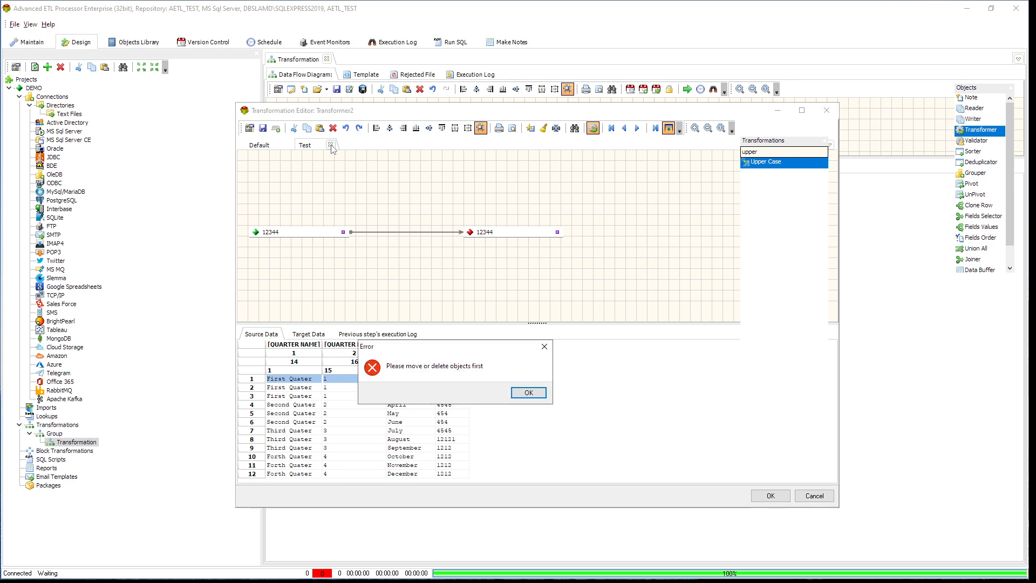
pyautogui.click(521, 393)
pyautogui.moveTo(246, 205); pyautogui.dragTo(606, 287)
pyautogui.rightClick(529, 236)
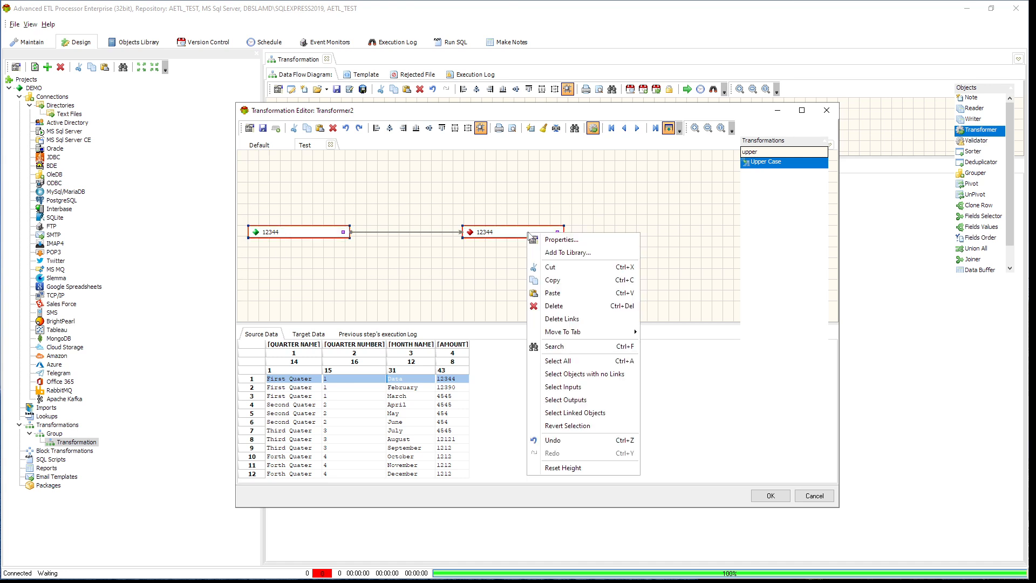
pyautogui.moveTo(594, 334)
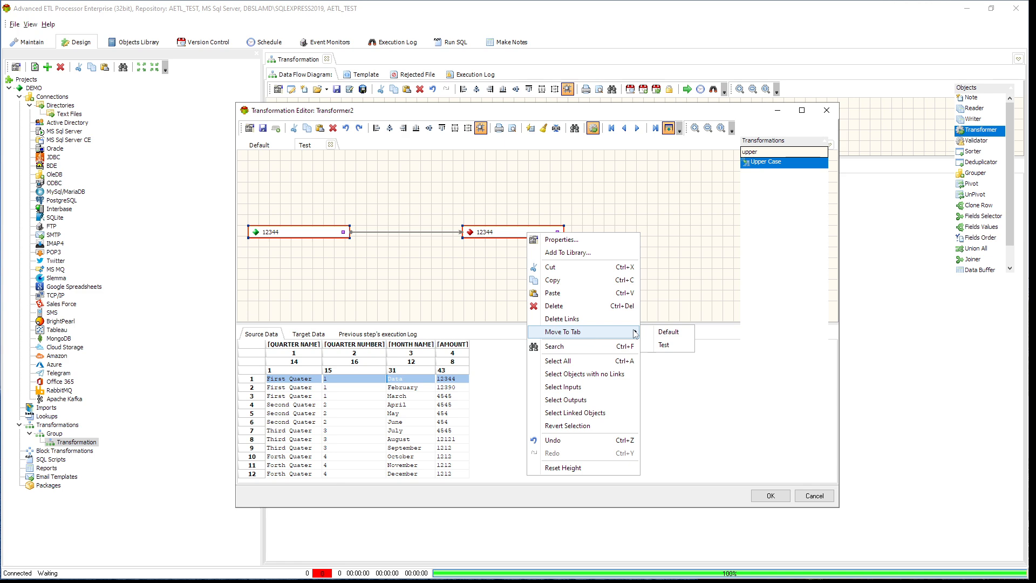
pyautogui.click(668, 345)
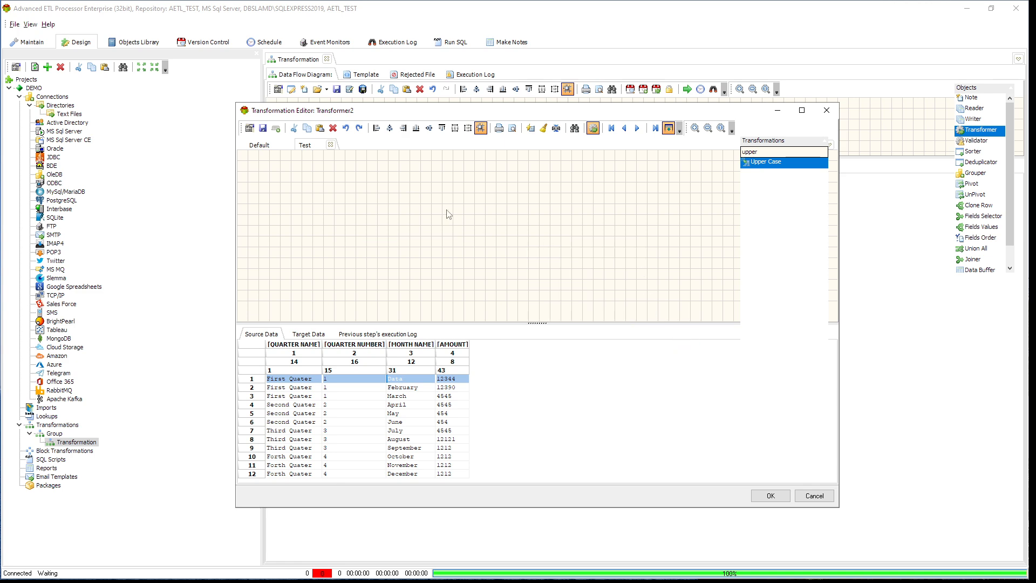
pyautogui.click(326, 142)
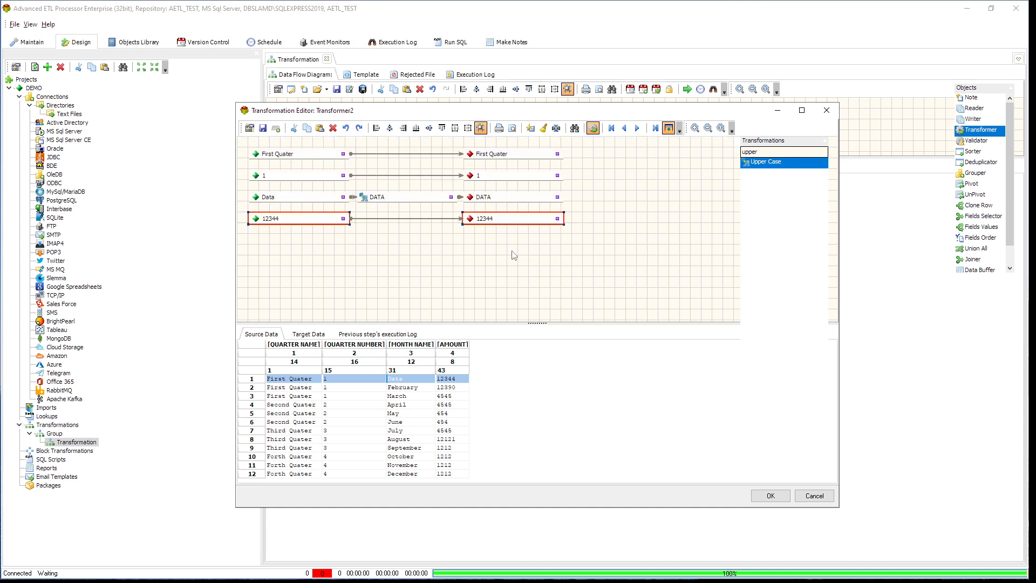
pyautogui.click(770, 496)
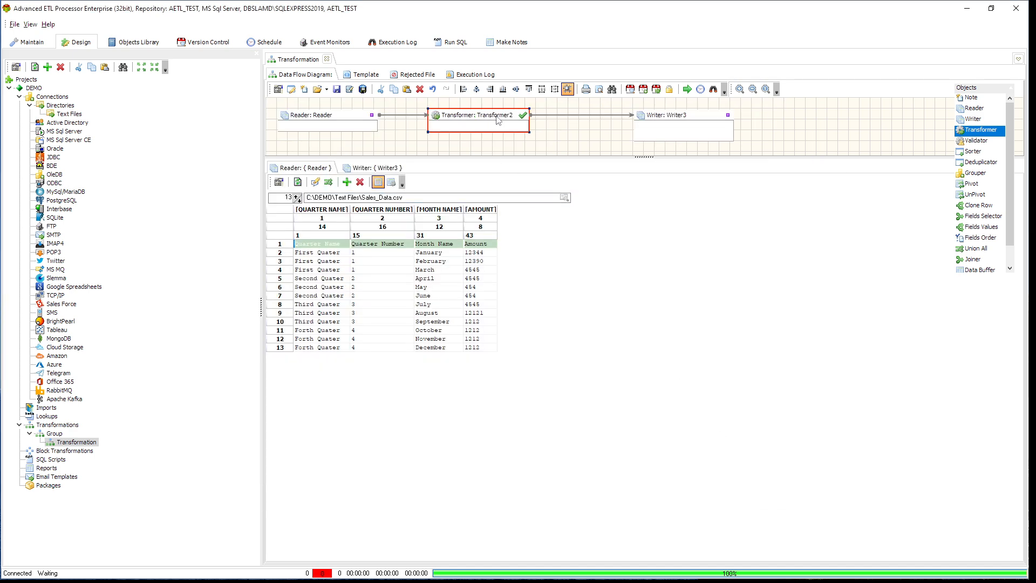
# - Undo the Transformer's insertion, and add a new Transformer linked to the Reader
pyautogui.hotkey('ctrl', 'z')
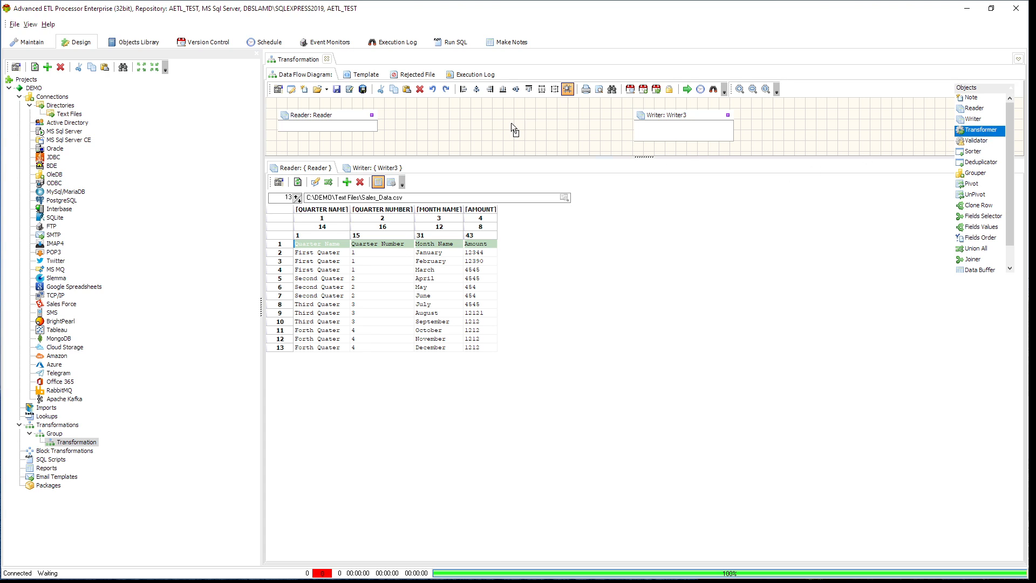
pyautogui.click(400, 112)
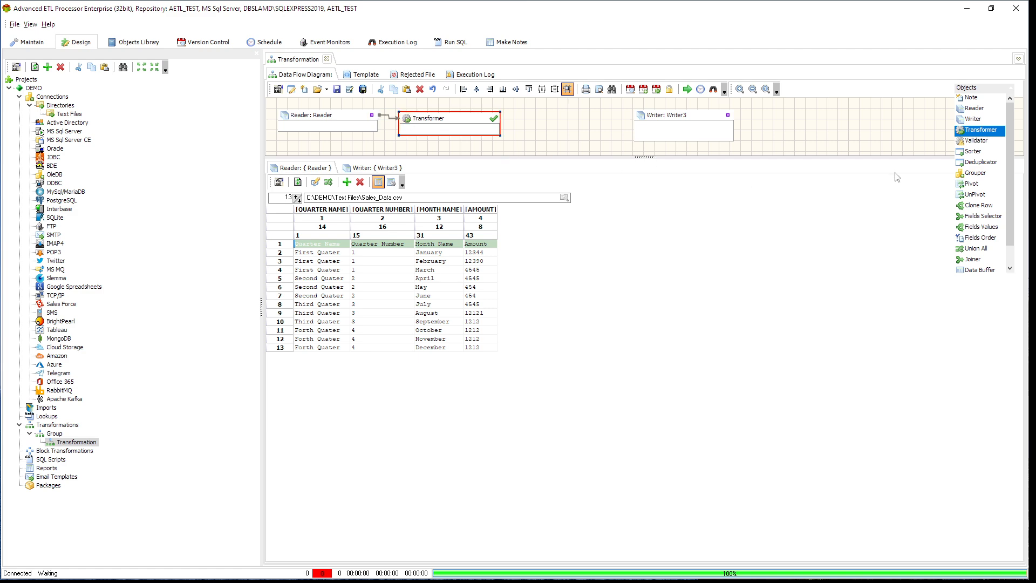
# - Add a second Transformer between the first Transformer and the Writer, and link all three in sequence
pyautogui.click(529, 114)
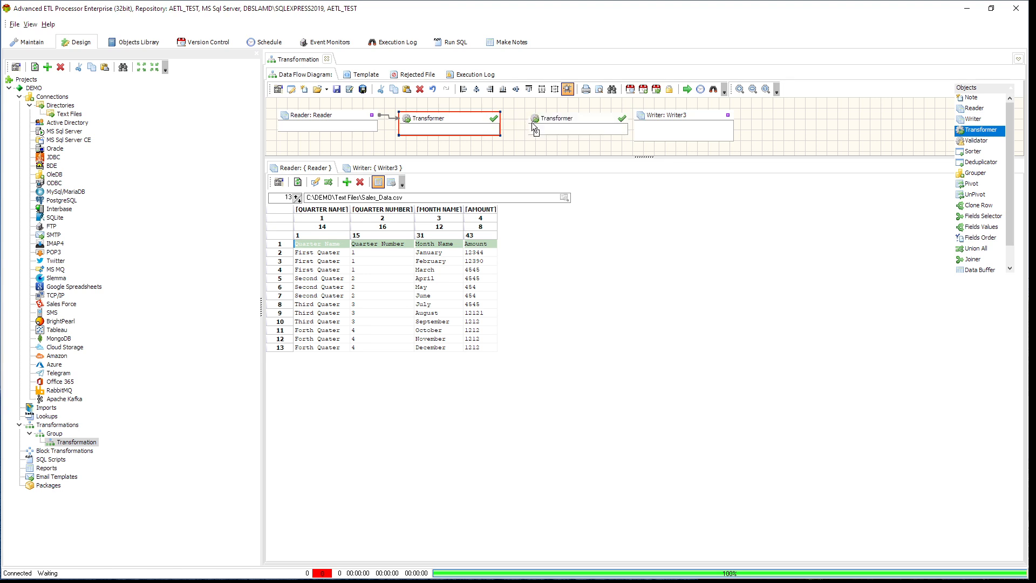
pyautogui.moveTo(628, 120); pyautogui.dragTo(643, 124)
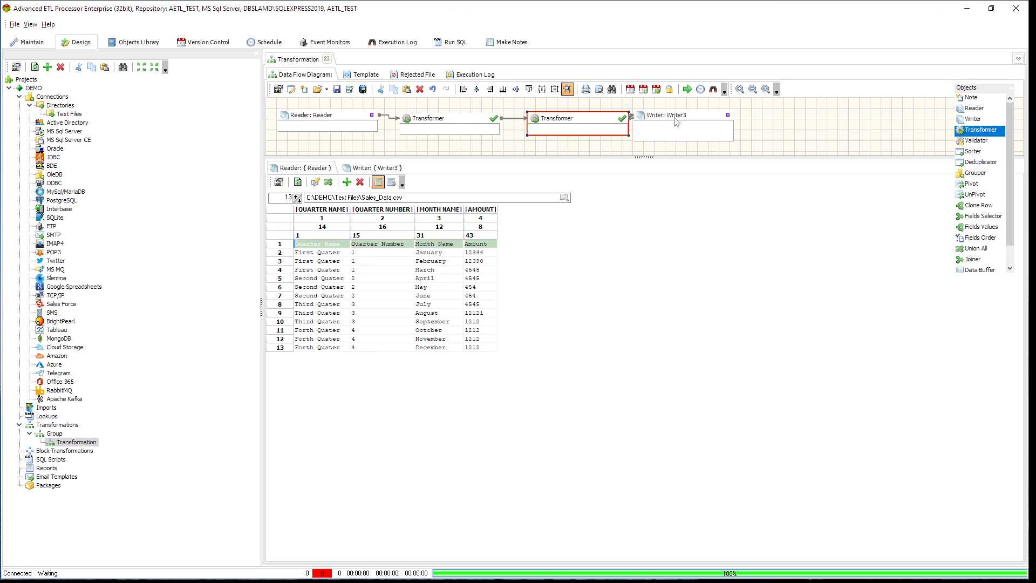
# - Open the first Transformer and add output fields for QUARTER NAME, QUARTER NUMBER, MONTH NAME and AMOUNT, aligned in one column
pyautogui.doubleClick(452, 125)
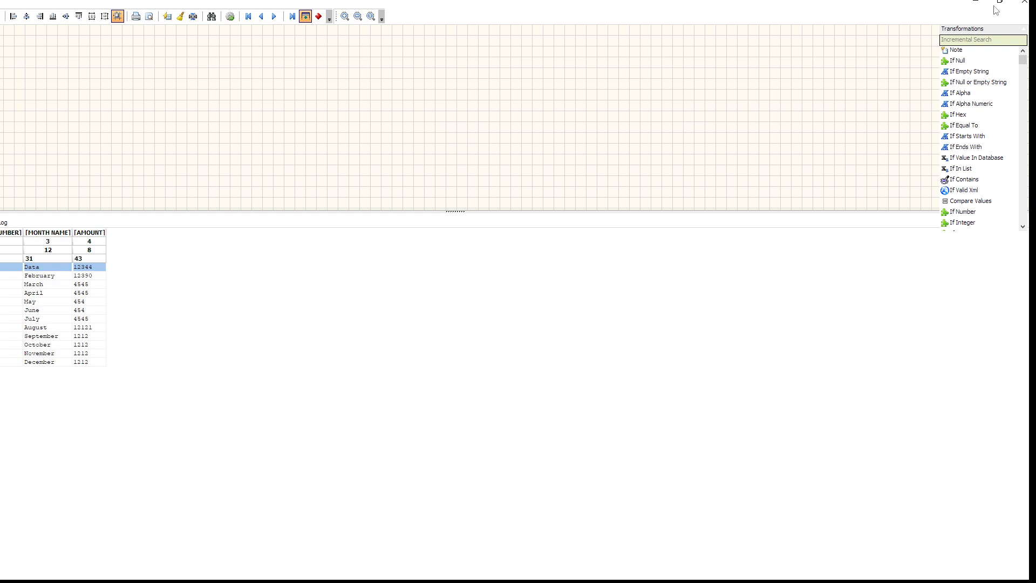
pyautogui.click(999, 4)
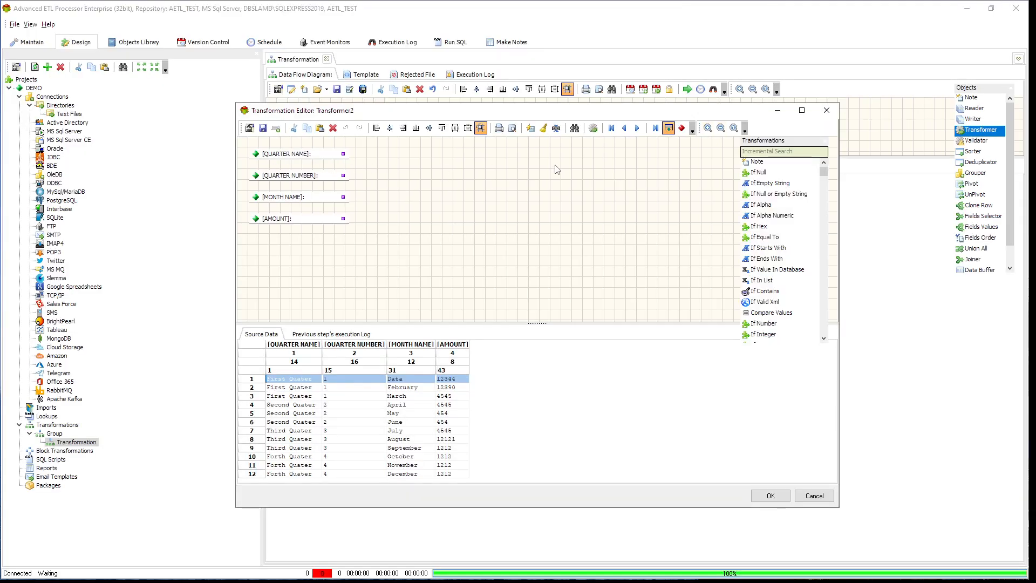
pyautogui.click(759, 152)
pyautogui.write('outp')
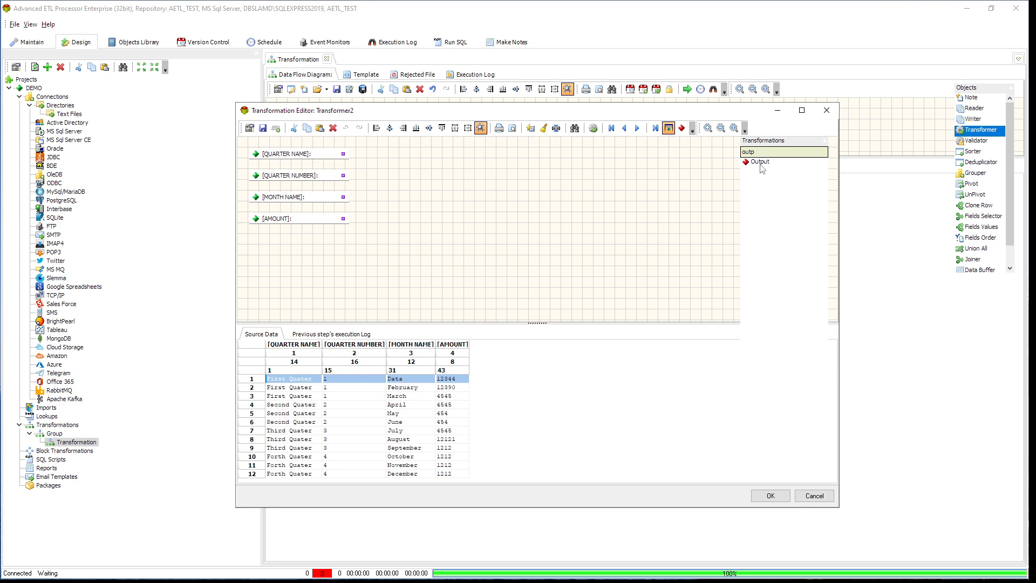
pyautogui.moveTo(761, 162); pyautogui.dragTo(422, 158)
pyautogui.click(450, 160)
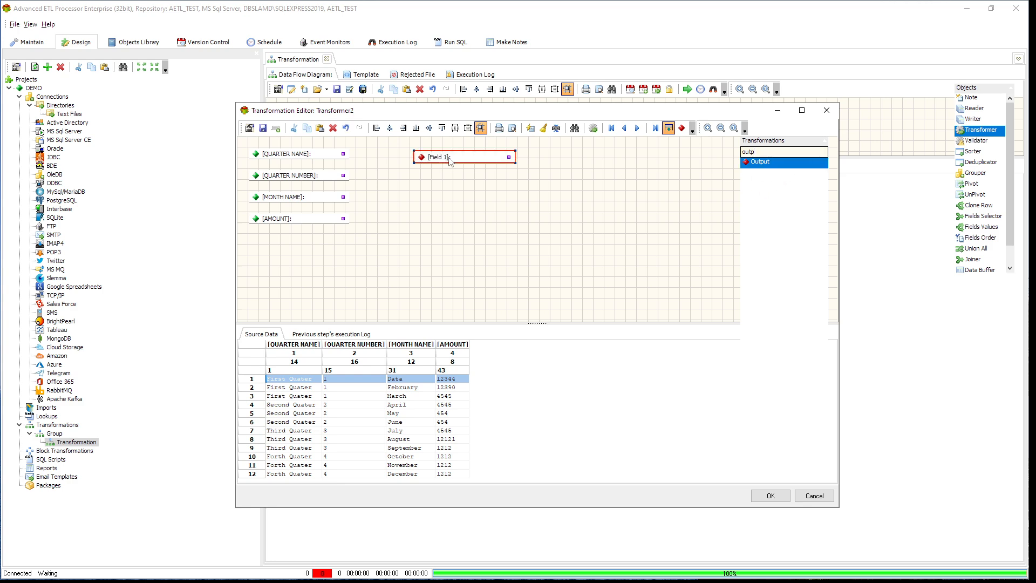
pyautogui.click(681, 131)
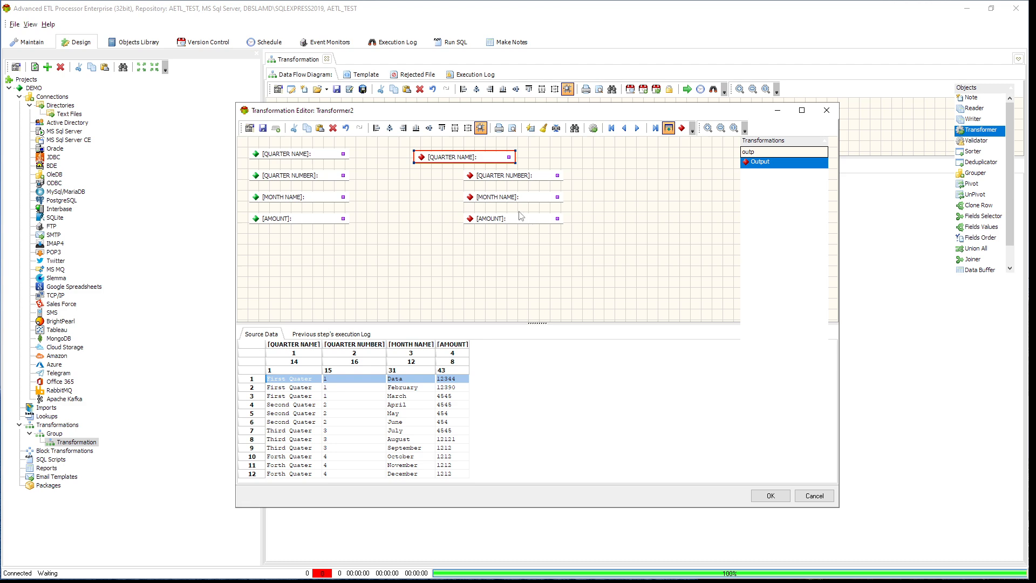
pyautogui.moveTo(477, 159); pyautogui.dragTo(528, 156)
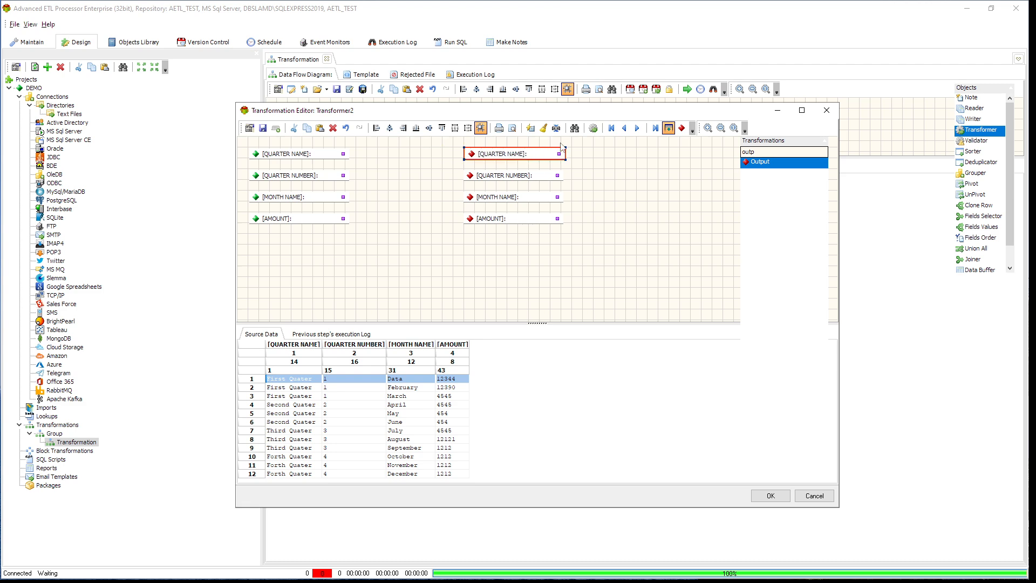
# - Add a fifth output field below AMOUNT and name it [Upper Month]
pyautogui.moveTo(766, 167); pyautogui.dragTo(597, 238)
pyautogui.moveTo(472, 253); pyautogui.dragTo(511, 248)
pyautogui.doubleClick(511, 248)
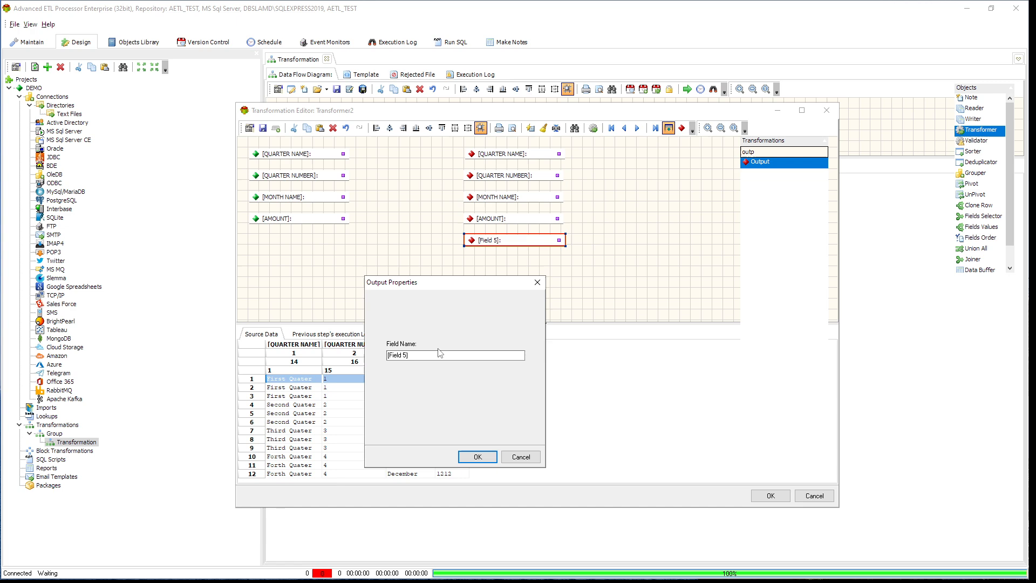
pyautogui.click(408, 357)
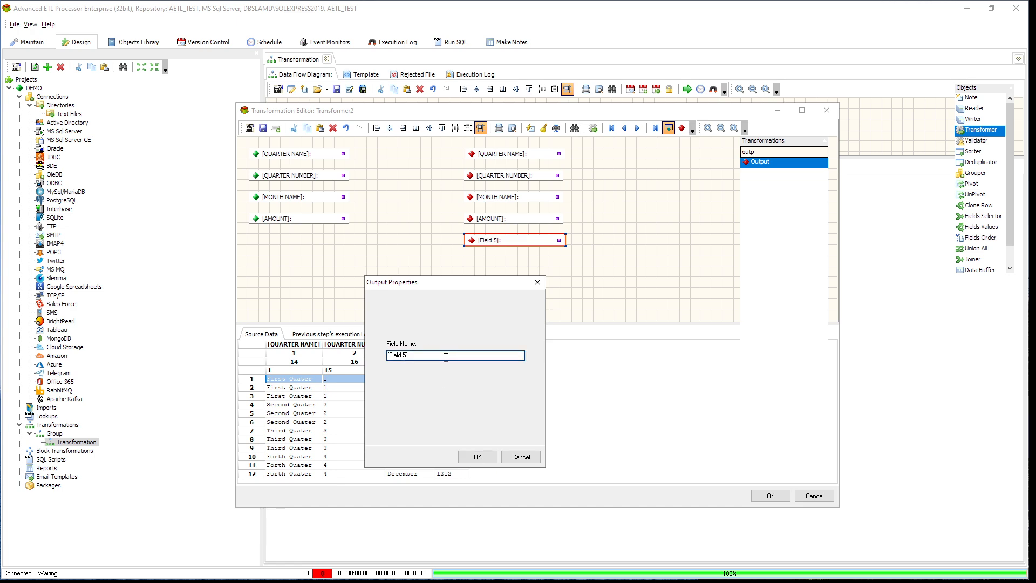
pyautogui.press('BackSpace')
pyautogui.press('BackSpace')
pyautogui.press('BackSpace')
pyautogui.press('BackSpace')
pyautogui.press('BackSpace')
pyautogui.press('BackSpace')
pyautogui.press('BackSpace')
pyautogui.press('BackSpace')
pyautogui.press('BackSpace')
pyautogui.write('[Upper] Month')
pyautogui.click(478, 457)
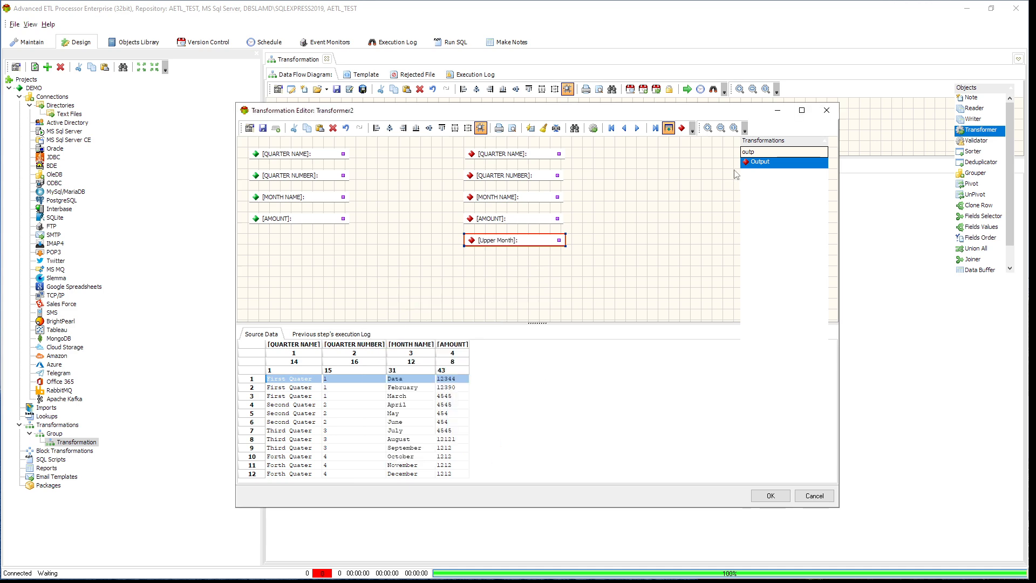
# - Add an Upper Case transformation and link the MONTH NAME input through it to the Upper Month output
pyautogui.click(772, 153)
pyautogui.write('uppe')
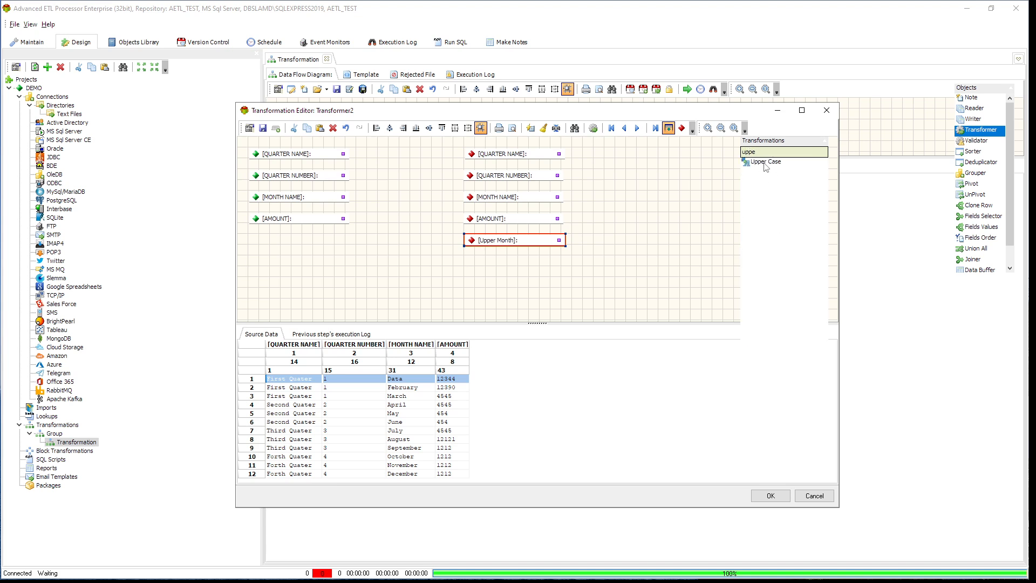
pyautogui.moveTo(765, 163); pyautogui.dragTo(471, 251)
pyautogui.moveTo(354, 231); pyautogui.dragTo(357, 235)
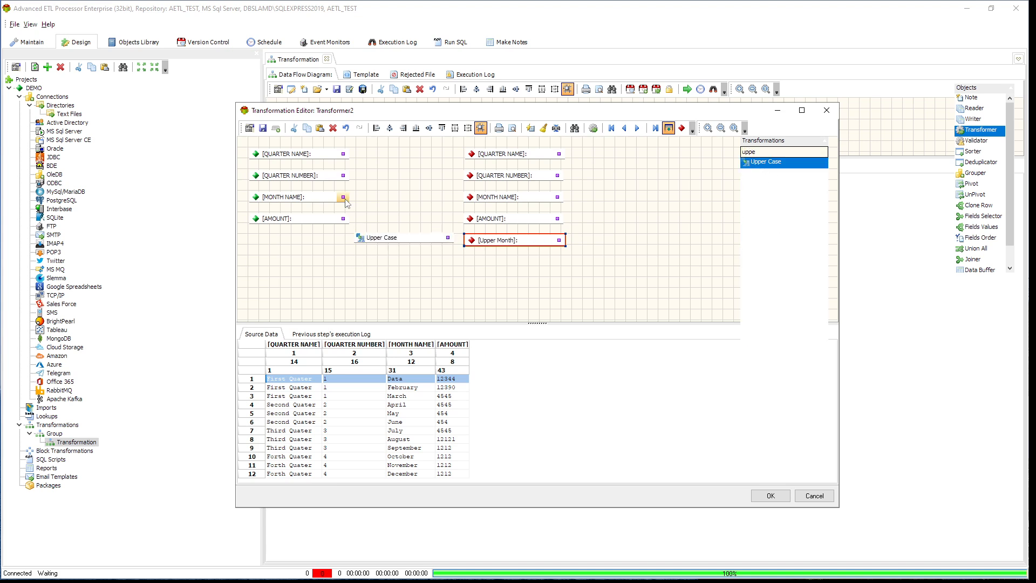
pyautogui.click(364, 241)
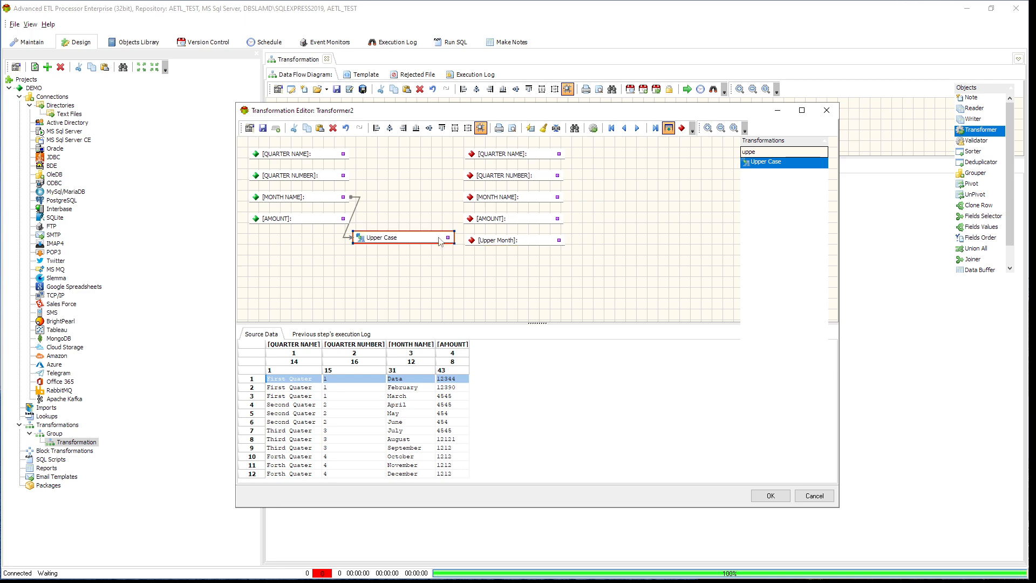
pyautogui.moveTo(454, 238); pyautogui.dragTo(473, 241)
# - Link the QUARTER NAME, QUARTER NUMBER, MONTH NAME and AMOUNT inputs to their matching outputs
pyautogui.moveTo(342, 221); pyautogui.dragTo(469, 219)
pyautogui.moveTo(344, 197); pyautogui.dragTo(472, 178)
pyautogui.moveTo(343, 154); pyautogui.dragTo(474, 156)
# - Run the transformation on the sample source data and accept the first Transformer's changes
pyautogui.click(593, 129)
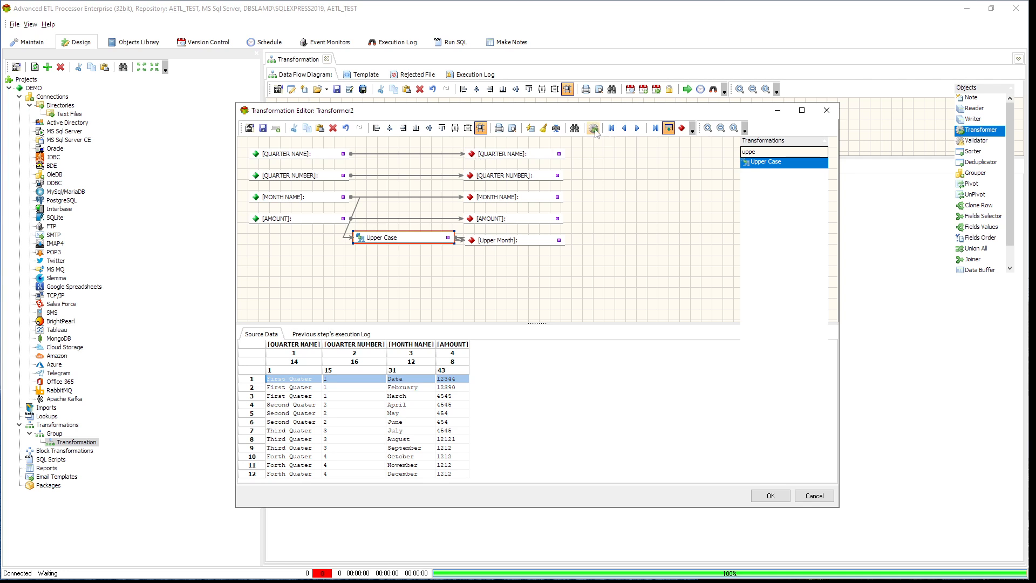
pyautogui.click(593, 129)
pyautogui.click(429, 381)
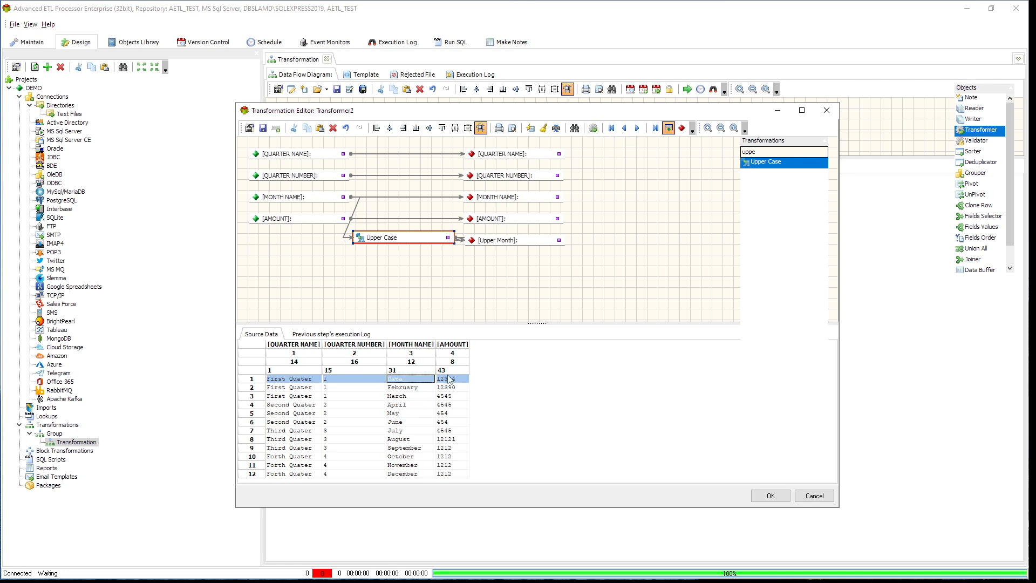
pyautogui.click(771, 496)
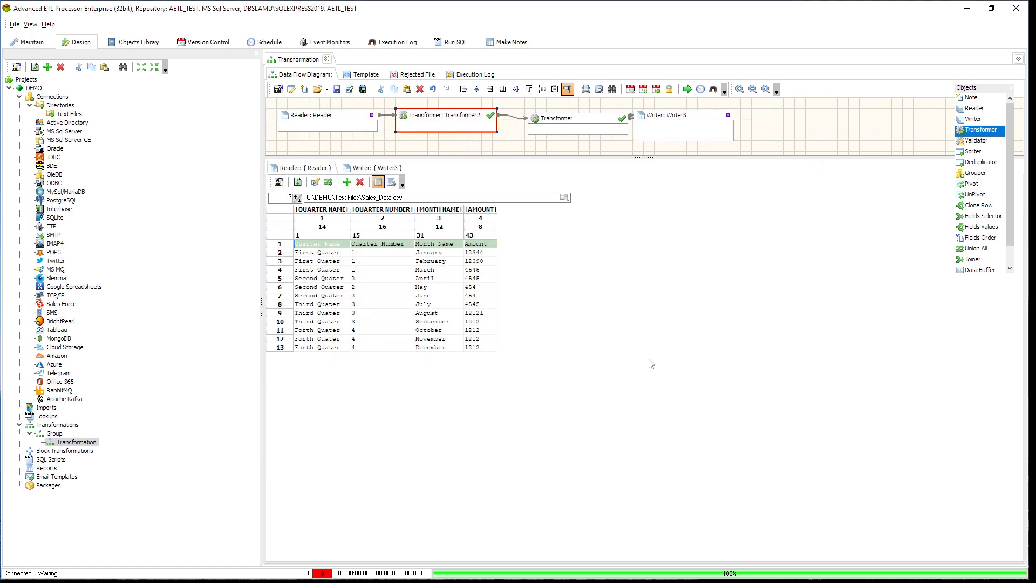
# - Open the second Transformer and widen the Upper Month column to examine its incoming source data
pyautogui.doubleClick(584, 122)
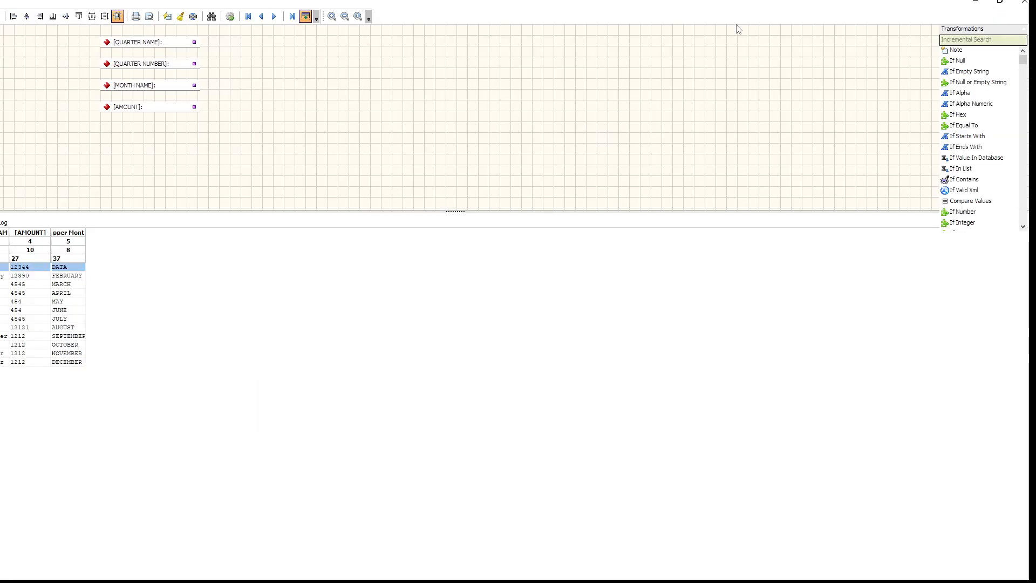
pyautogui.click(997, 3)
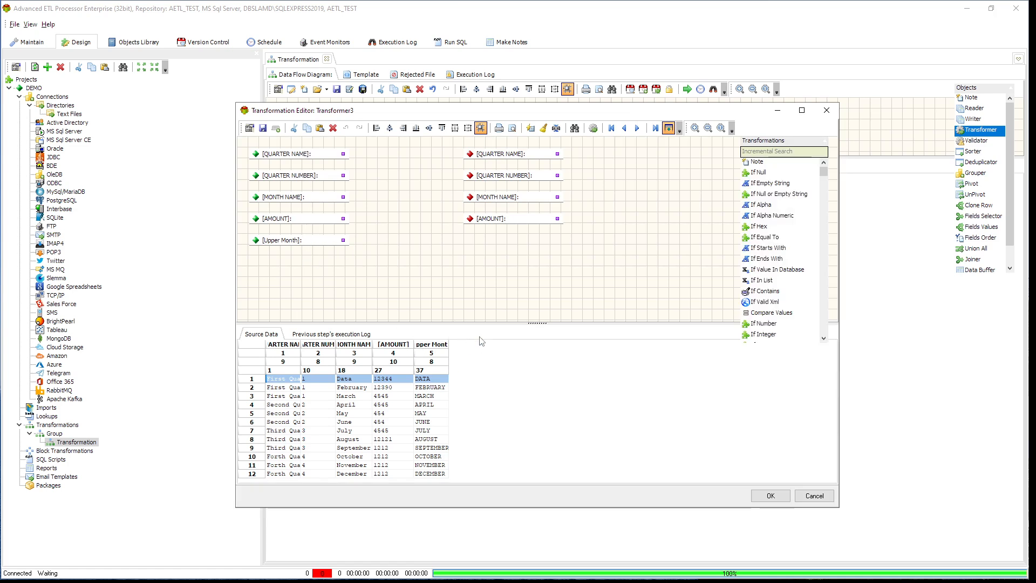
pyautogui.moveTo(507, 323); pyautogui.dragTo(513, 306)
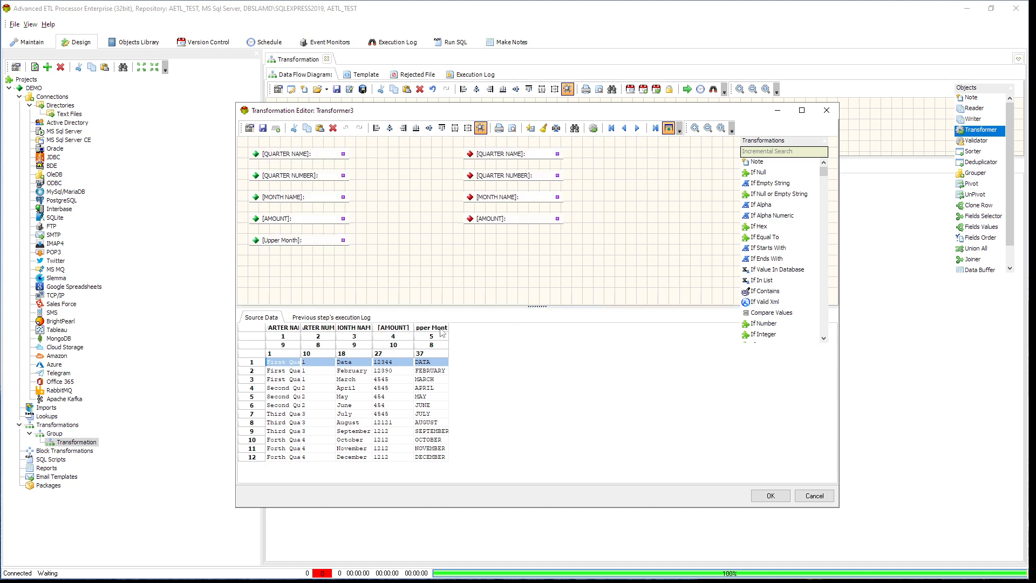
pyautogui.moveTo(454, 328); pyautogui.dragTo(543, 329)
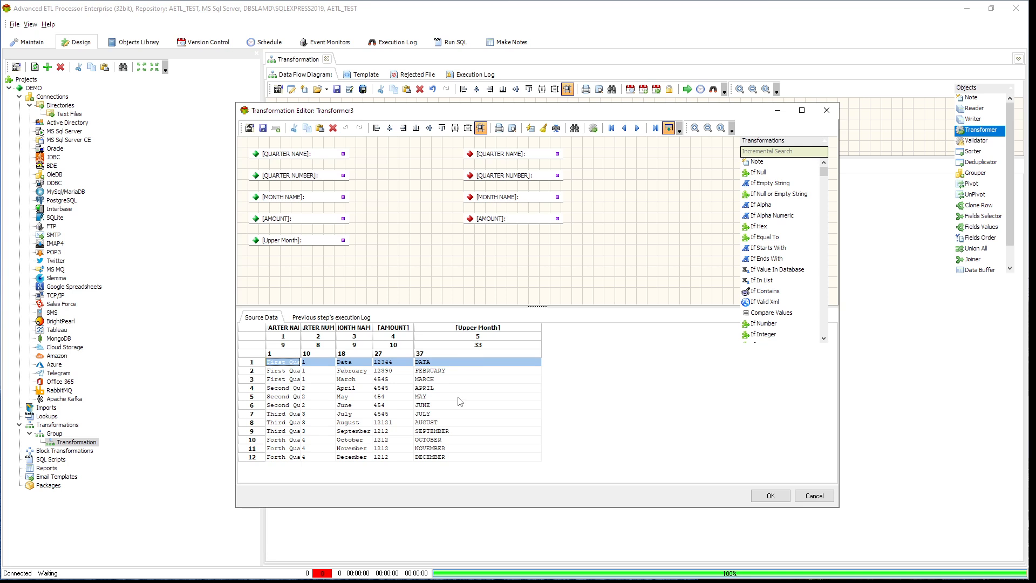
pyautogui.click(443, 396)
pyautogui.click(442, 363)
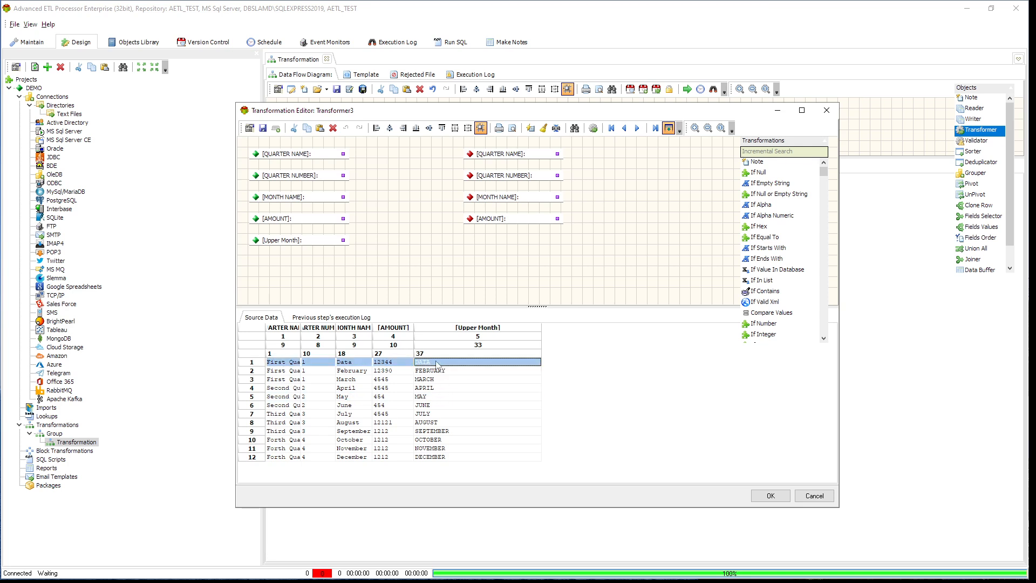
# - View the previous step's execution log, highlight the second Transformer's output fields, and close its editor without saving
pyautogui.click(361, 318)
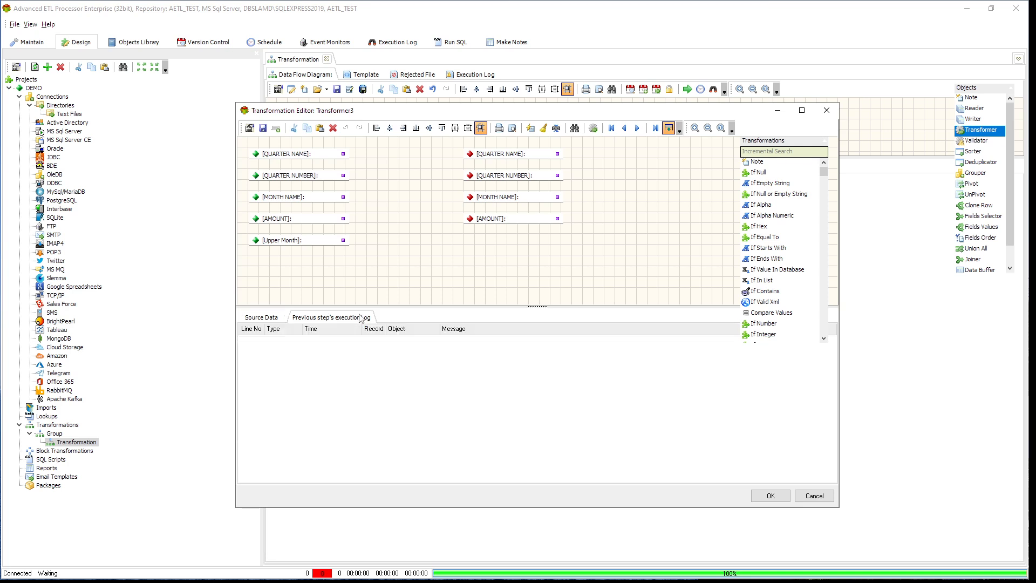
pyautogui.click(267, 317)
pyautogui.click(593, 258)
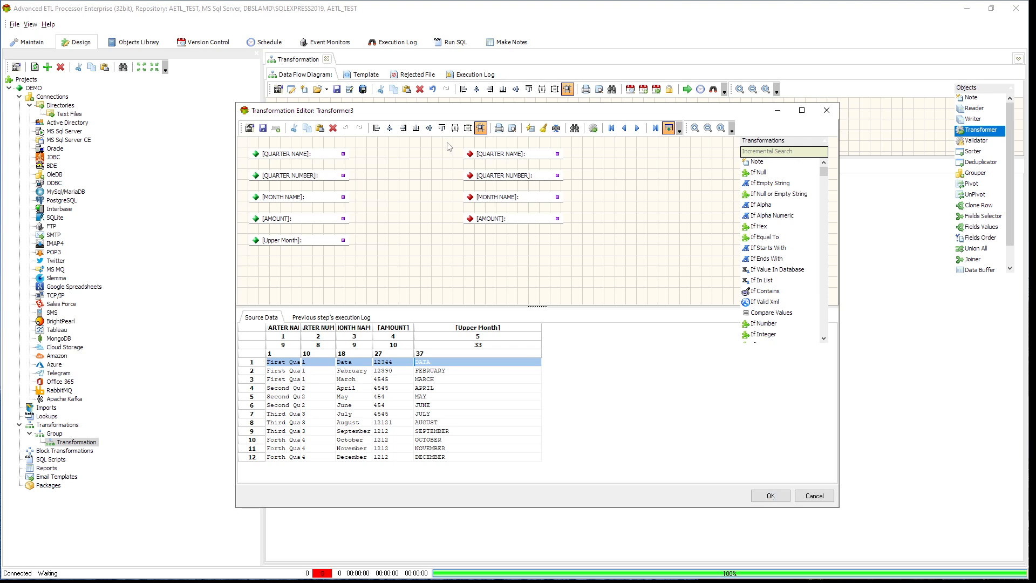
pyautogui.moveTo(447, 145); pyautogui.dragTo(608, 289)
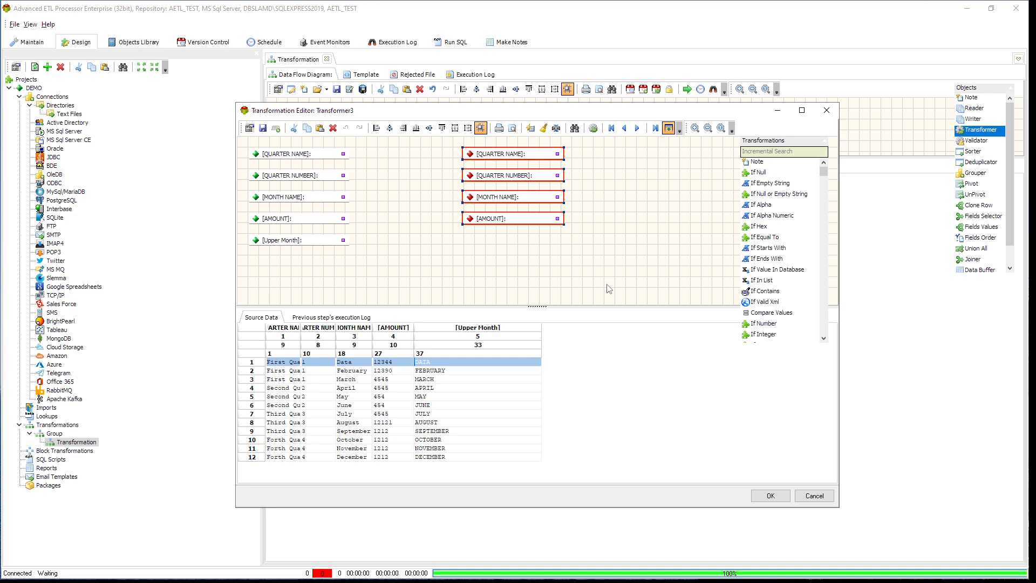
pyautogui.click(815, 497)
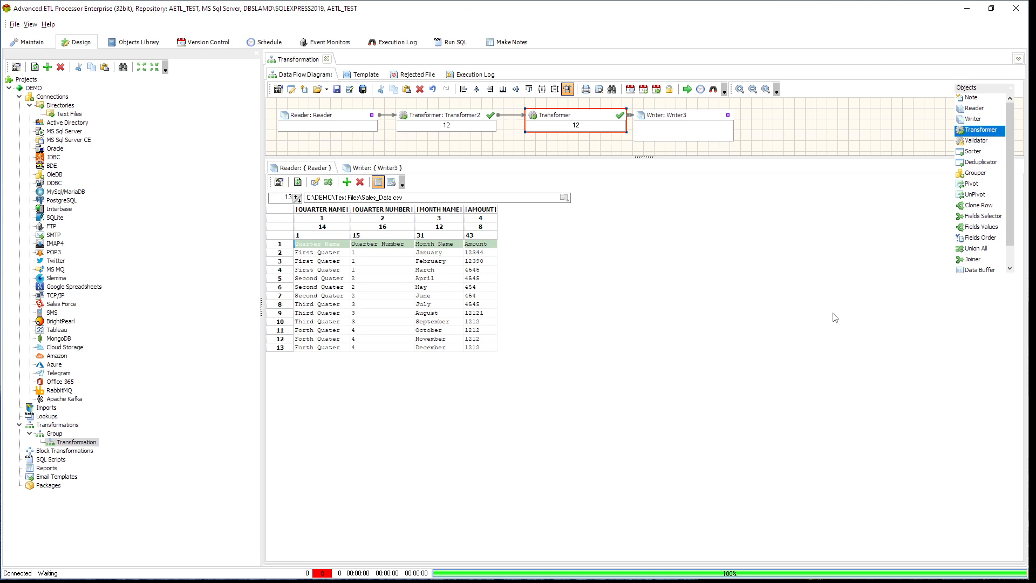